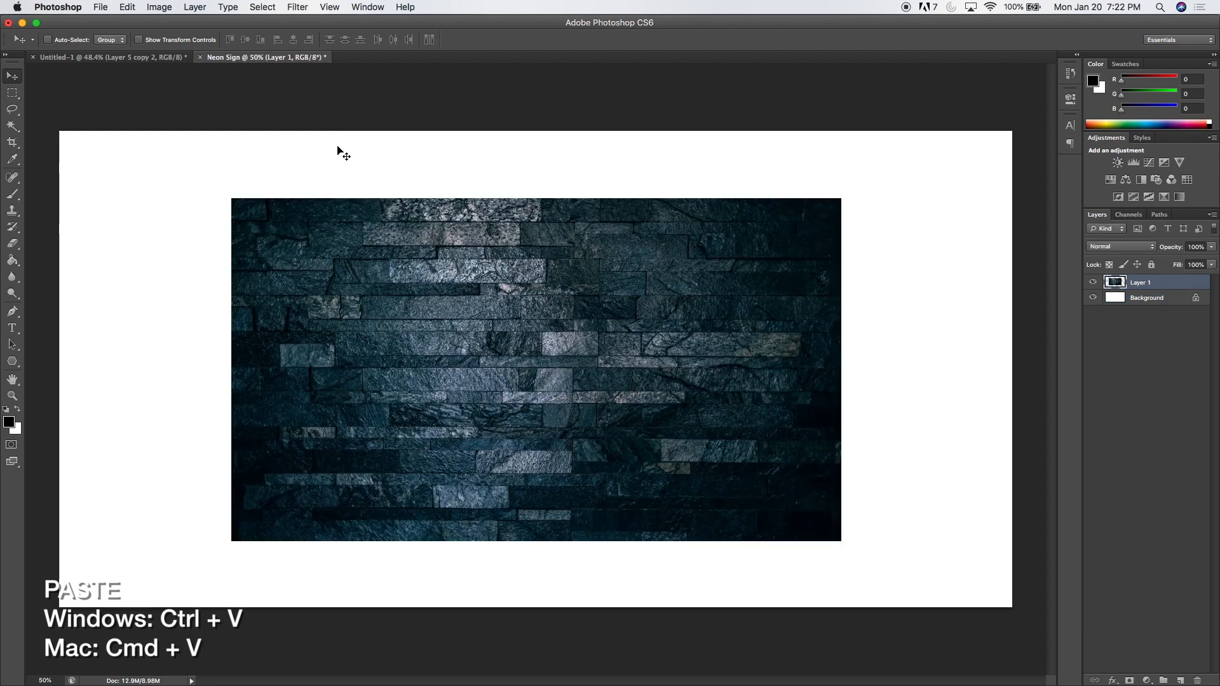
Scale the pasted stone wall image up proportionally to about 158.7% so it covers the whole canvas.
{"action": "key", "text": "super+t"}
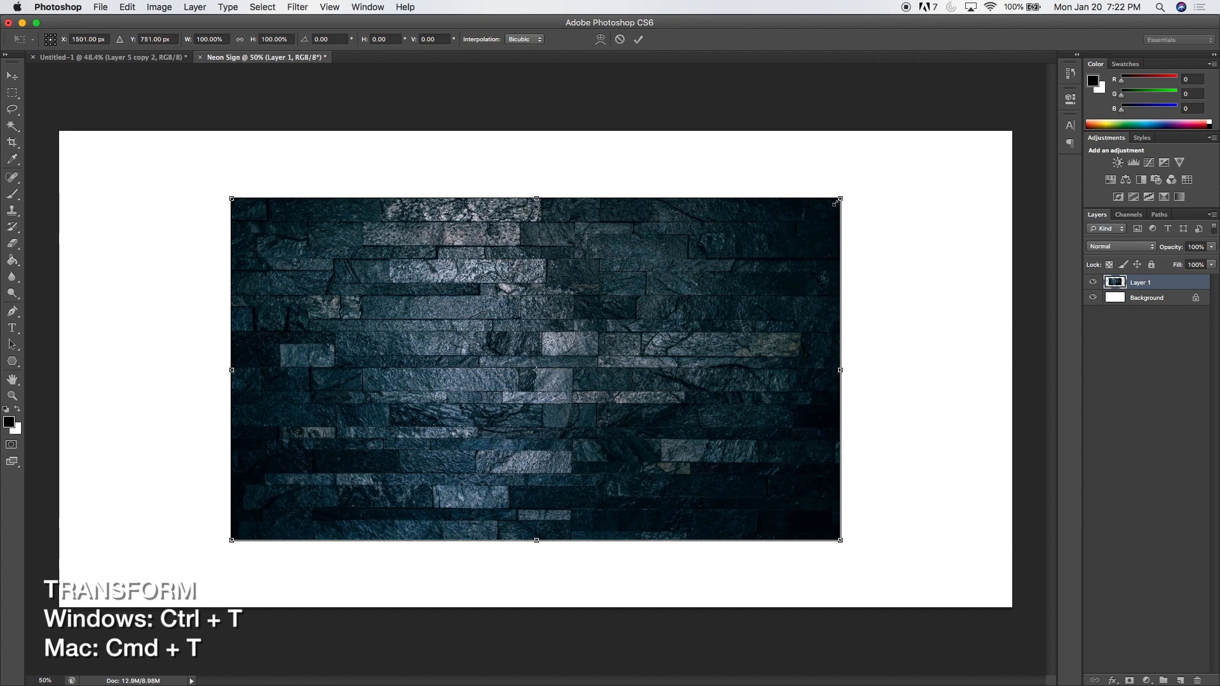
{"action": "left_click_drag", "start_coordinate": [843, 197], "coordinate": [1032, 121]}
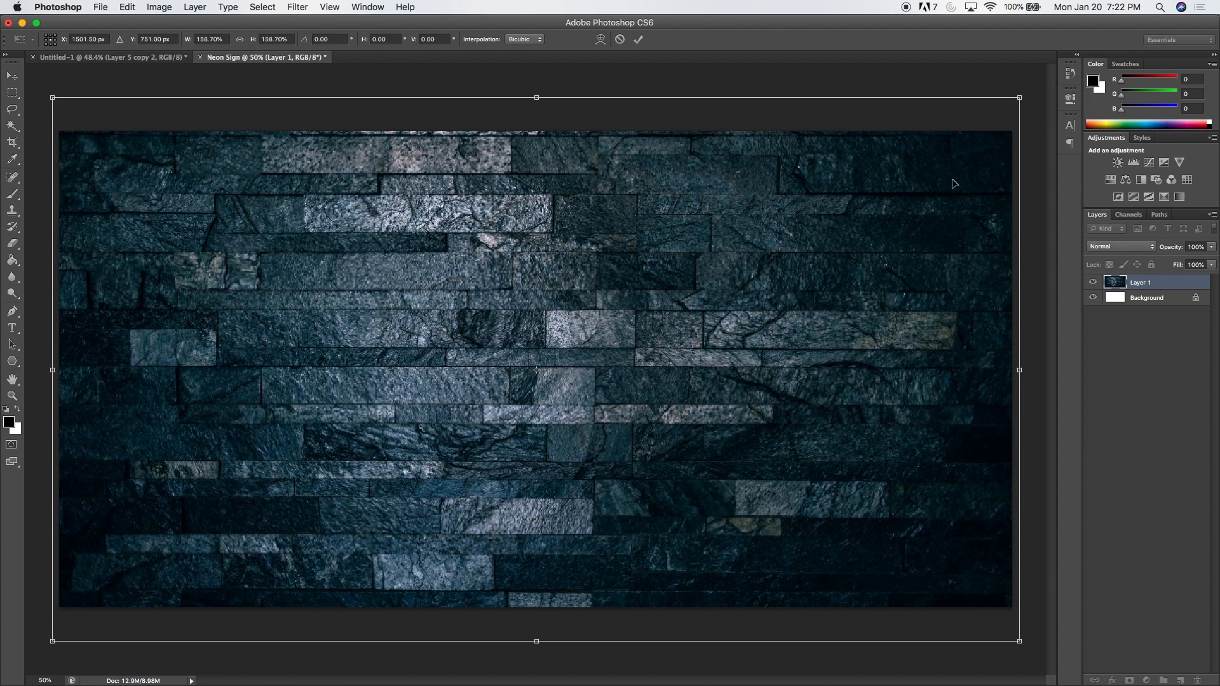
{"action": "key", "text": "Return"}
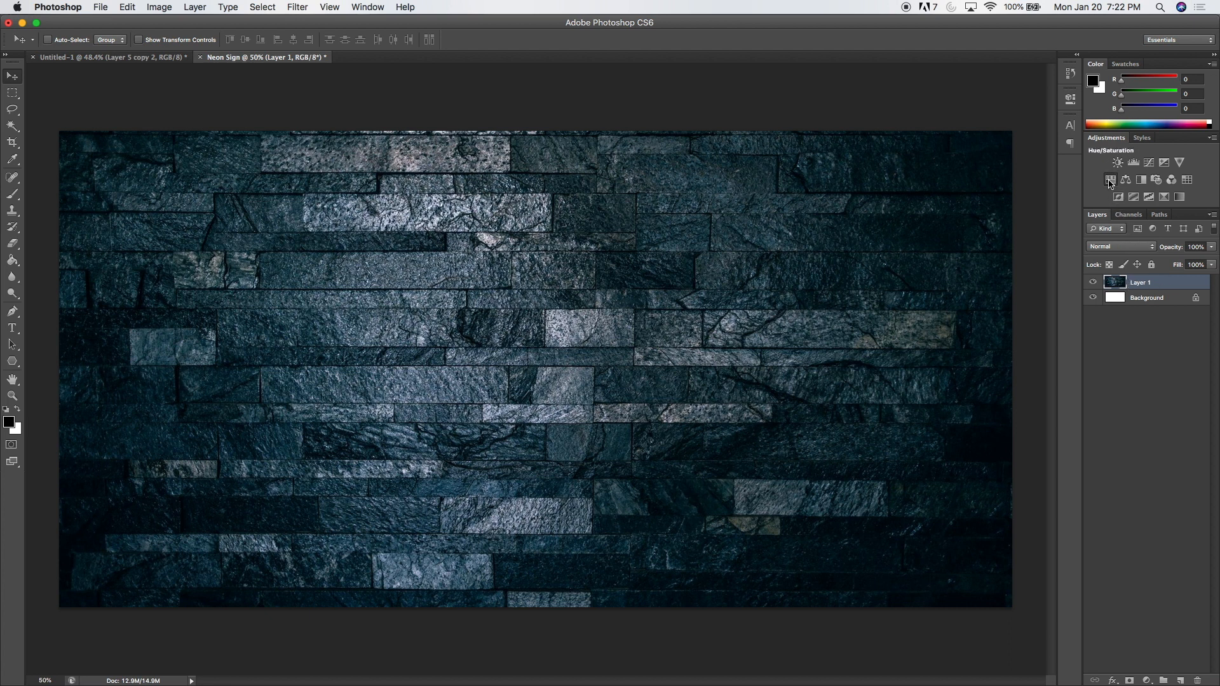
Add a Hue/Saturation adjustment layer above the stone wall with saturation -40 and lightness -47.
{"action": "left_click", "coordinate": [1110, 181]}
{"action": "left_click_drag", "start_coordinate": [959, 200], "coordinate": [926, 202]}
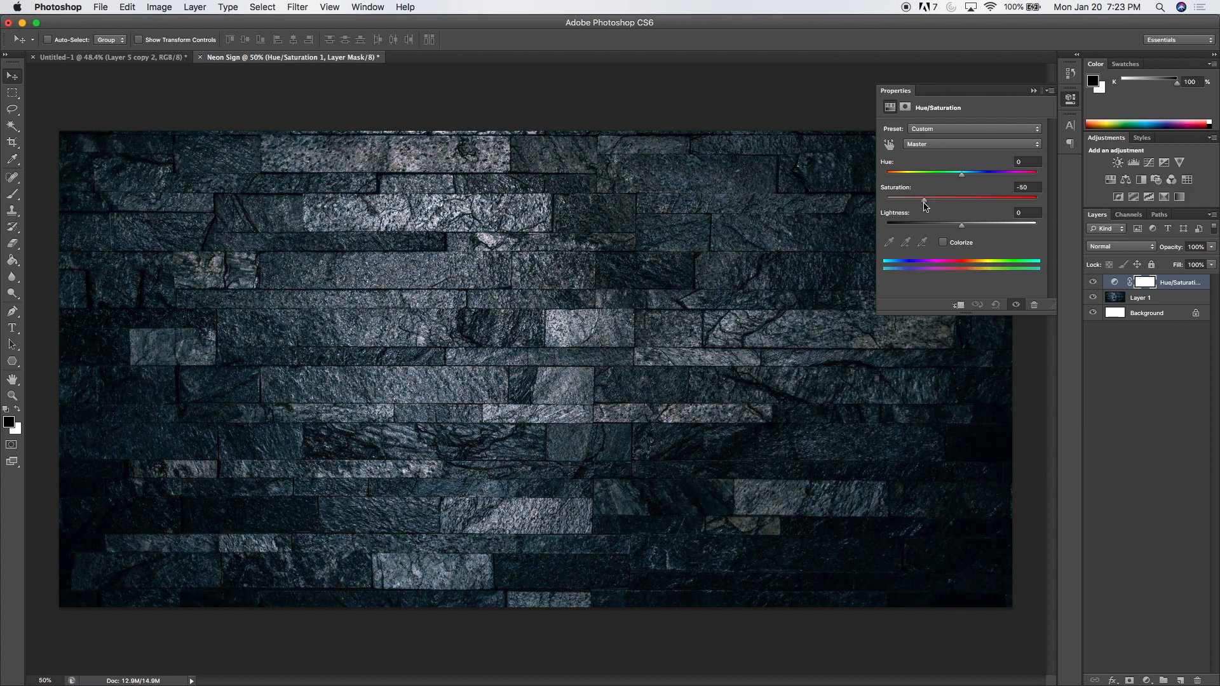
{"action": "left_click_drag", "start_coordinate": [962, 225], "coordinate": [932, 204]}
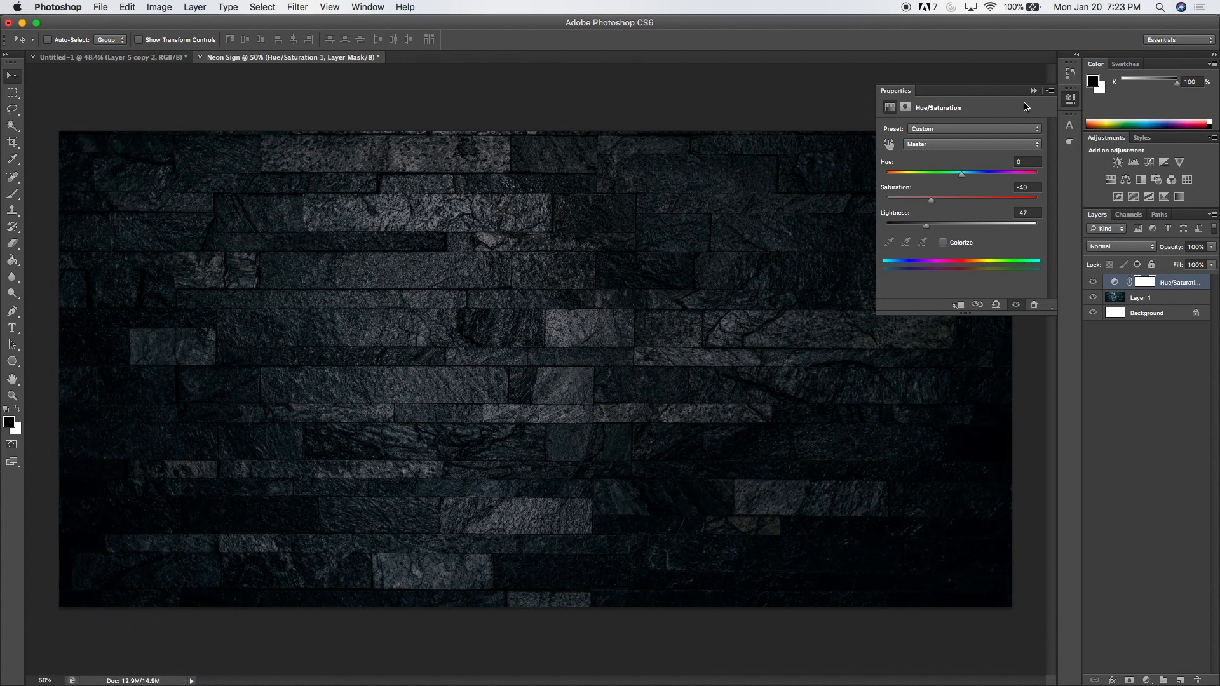
{"action": "left_click", "coordinate": [1034, 91]}
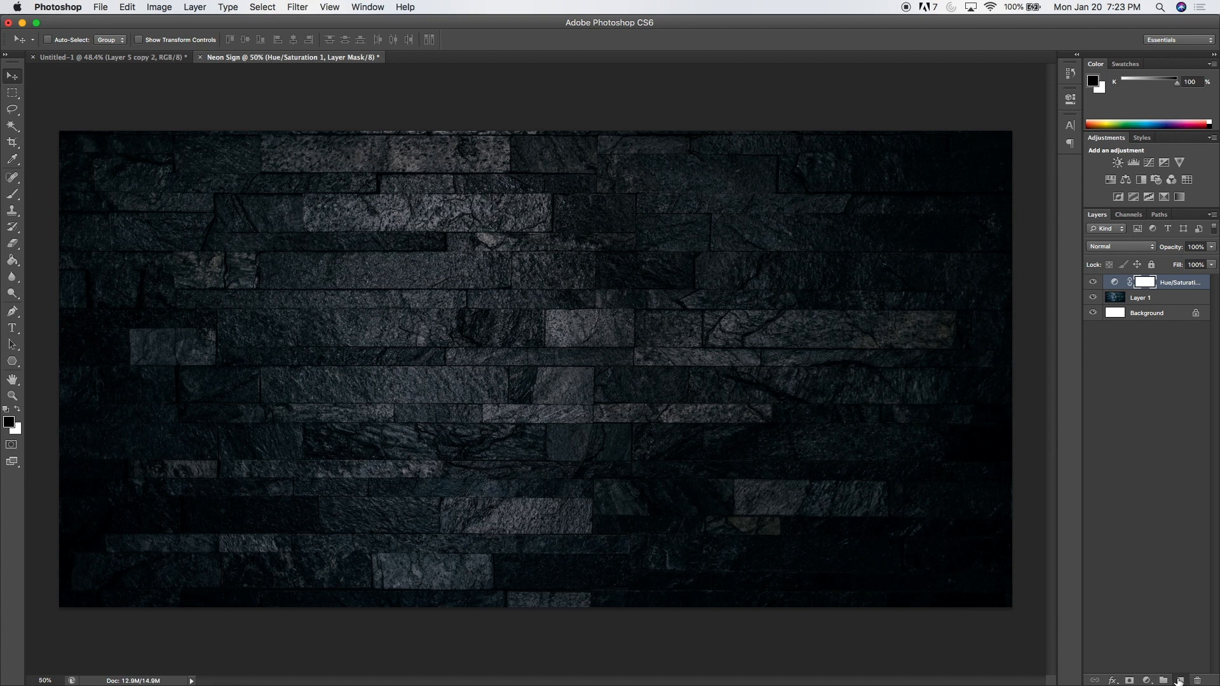
Create a new top layer filled with rendered Clouds and set its blend mode to Divide.
{"action": "left_click", "coordinate": [1180, 680]}
{"action": "left_click", "coordinate": [296, 7]}
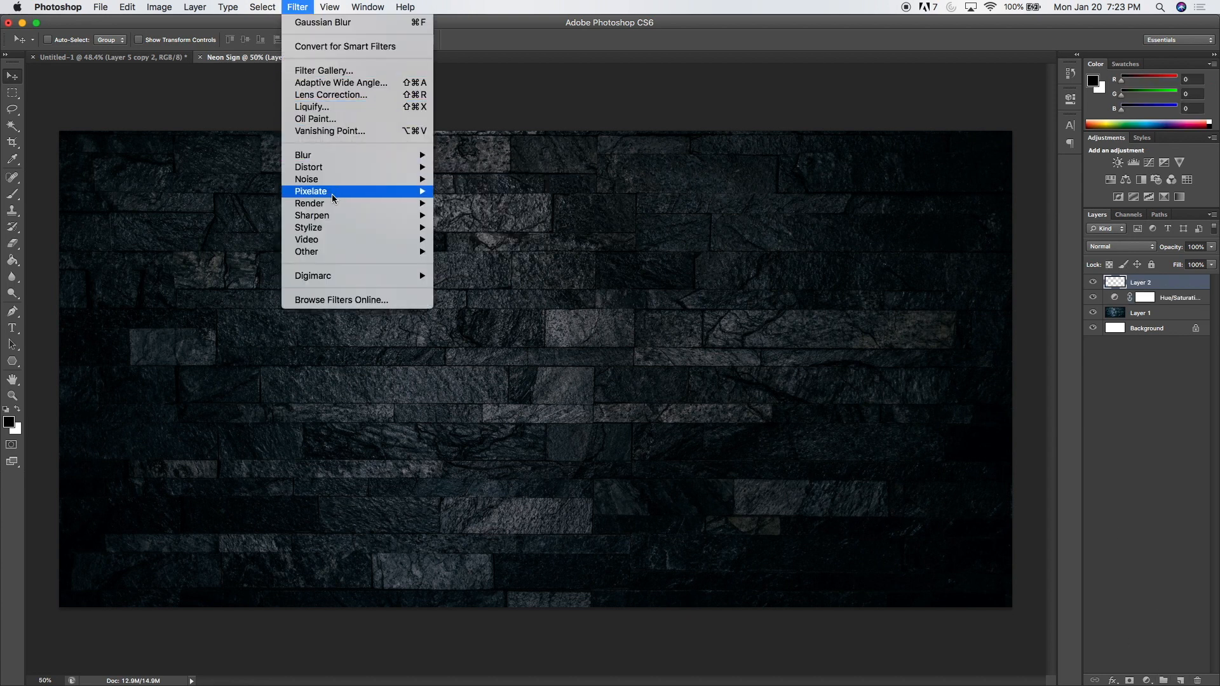
{"action": "mouse_move", "coordinate": [337, 205]}
{"action": "left_click", "coordinate": [464, 205]}
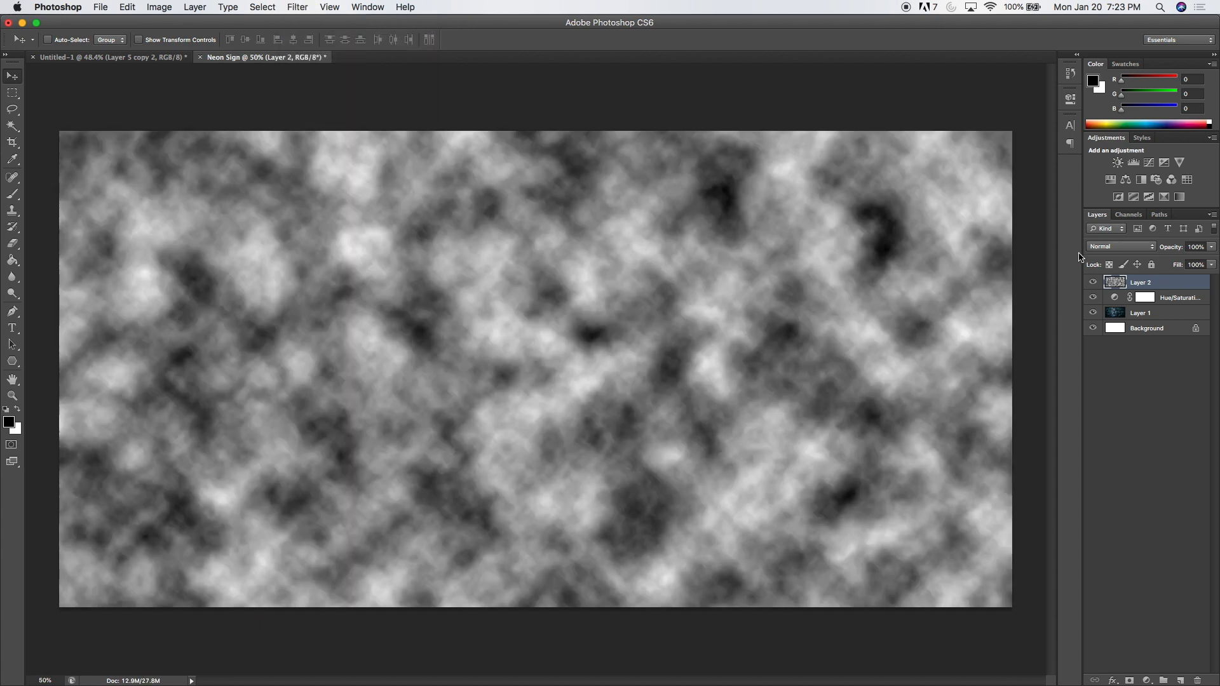
{"action": "left_click", "coordinate": [1107, 251]}
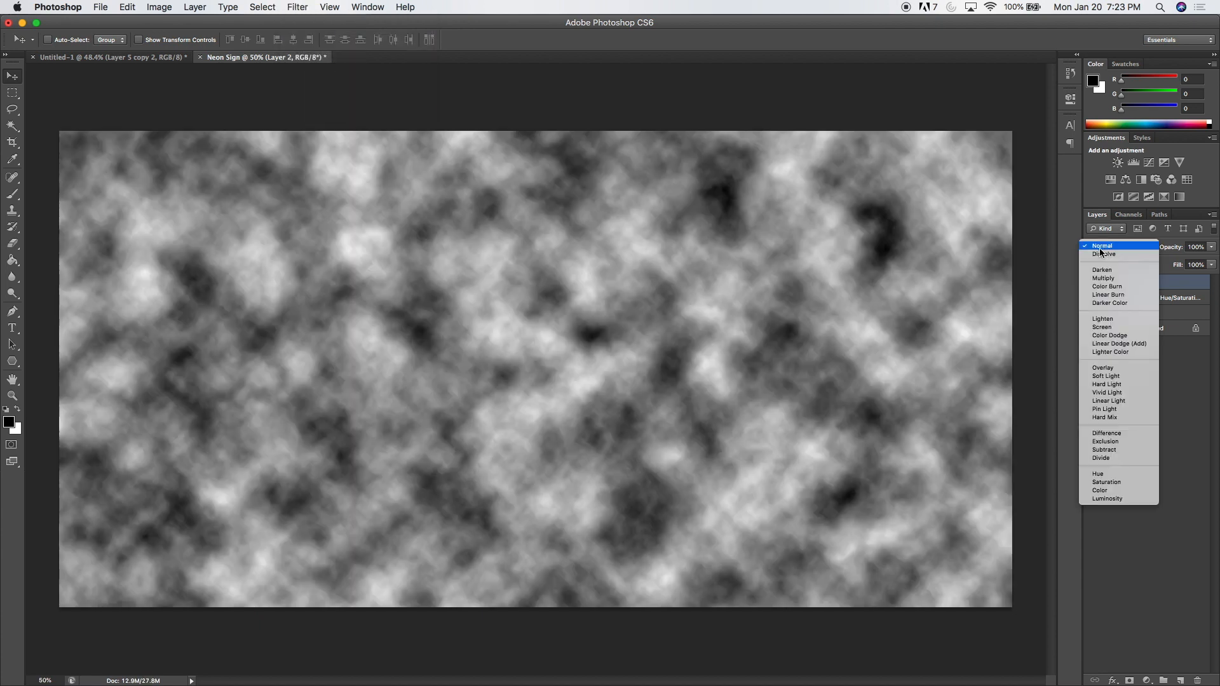
{"action": "left_click", "coordinate": [1113, 459]}
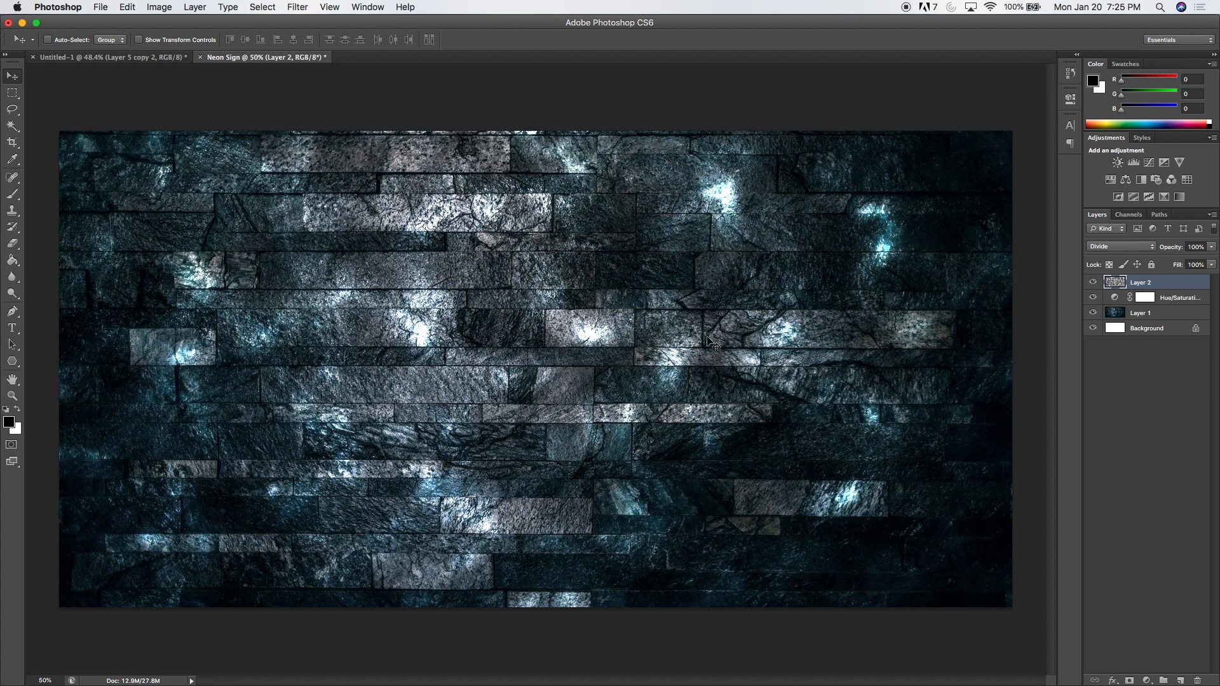
Add the text "Neon Sign" on two lines over the wall in Tekton Pro at 135 pt.
{"action": "left_click", "coordinate": [13, 328]}
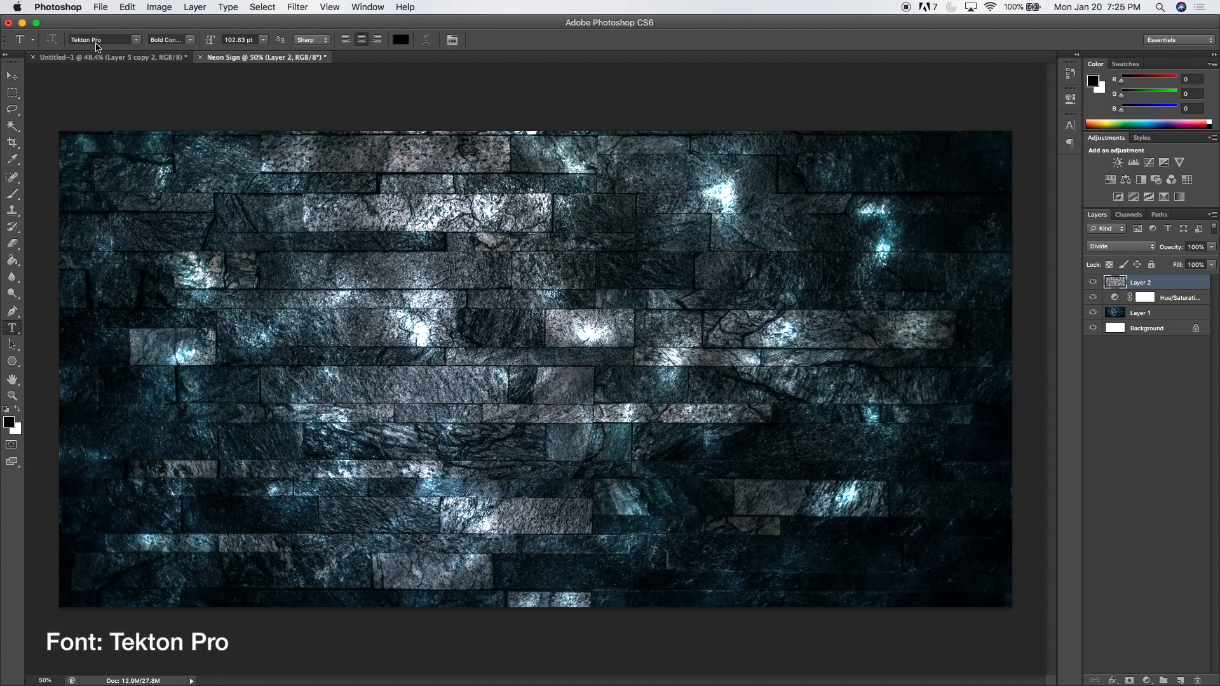
{"action": "double_click", "coordinate": [239, 40]}
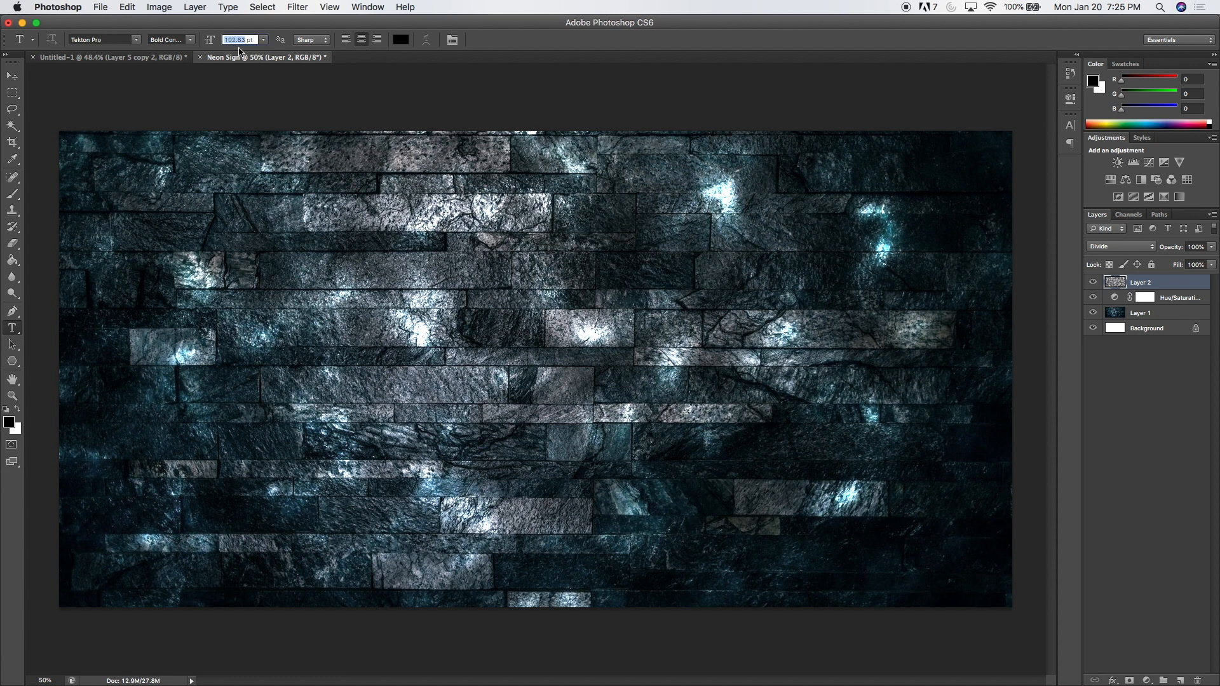
{"action": "type", "text": "1"}
{"action": "left_click", "coordinate": [389, 259]}
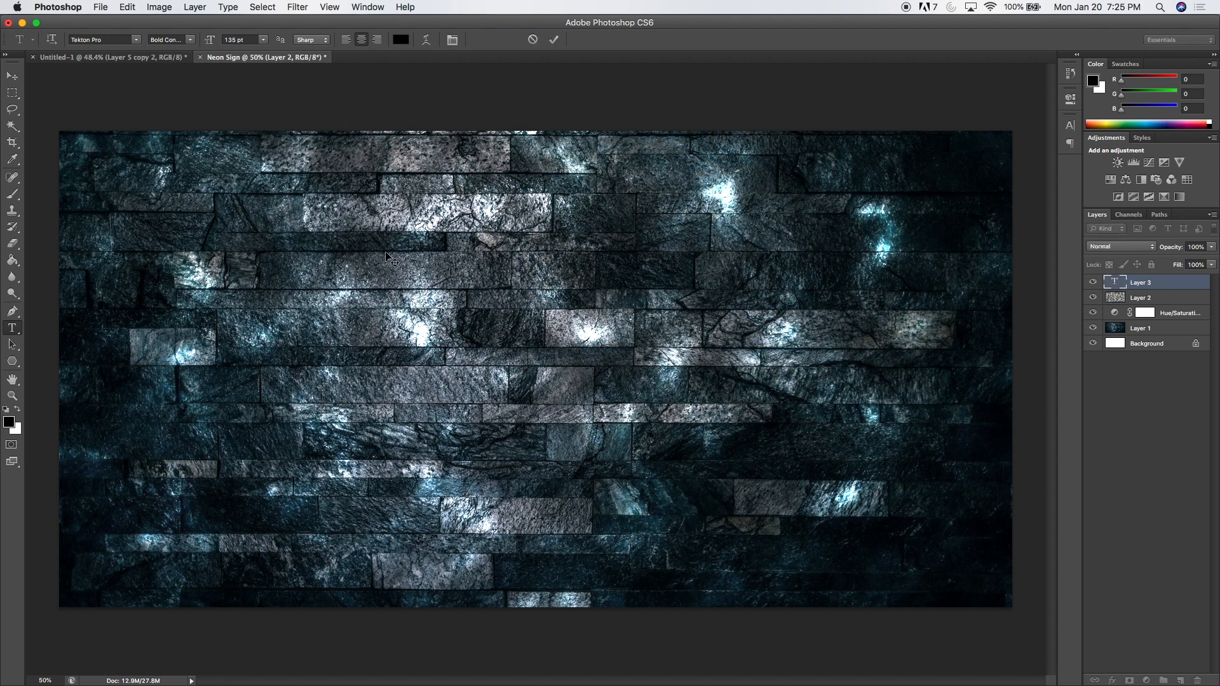
{"action": "type", "text": "Neon"}
{"action": "key", "text": "Return"}
{"action": "type", "text": "S"}
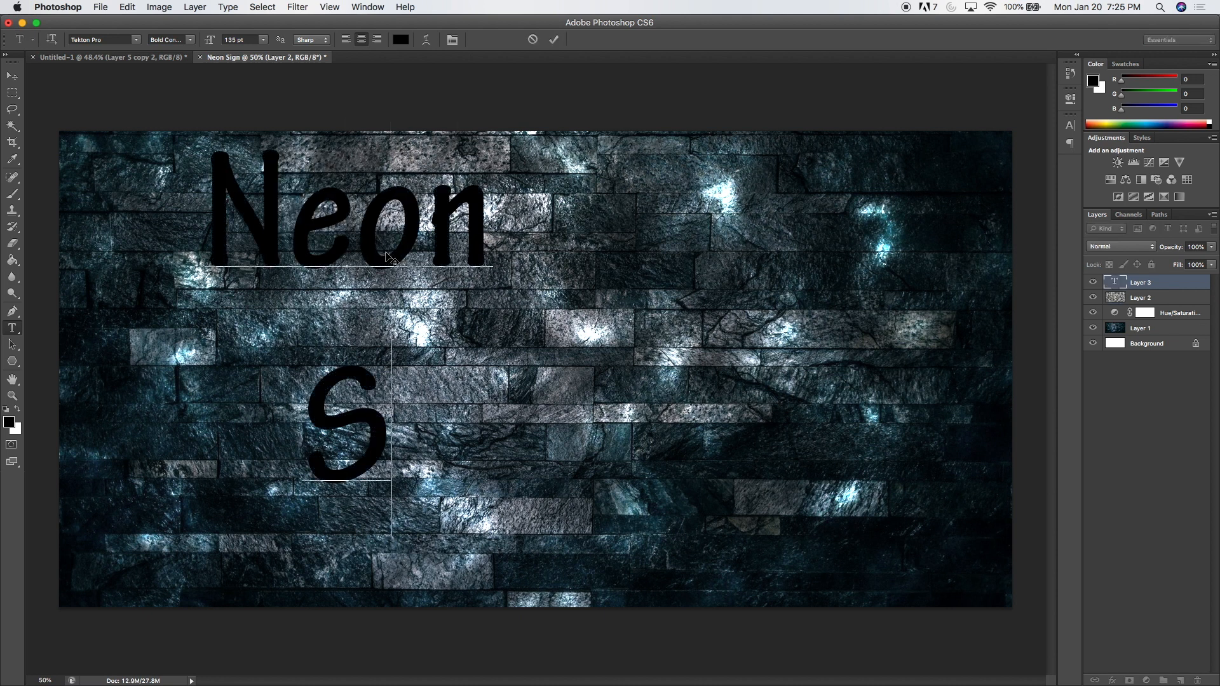
{"action": "type", "text": "ign"}
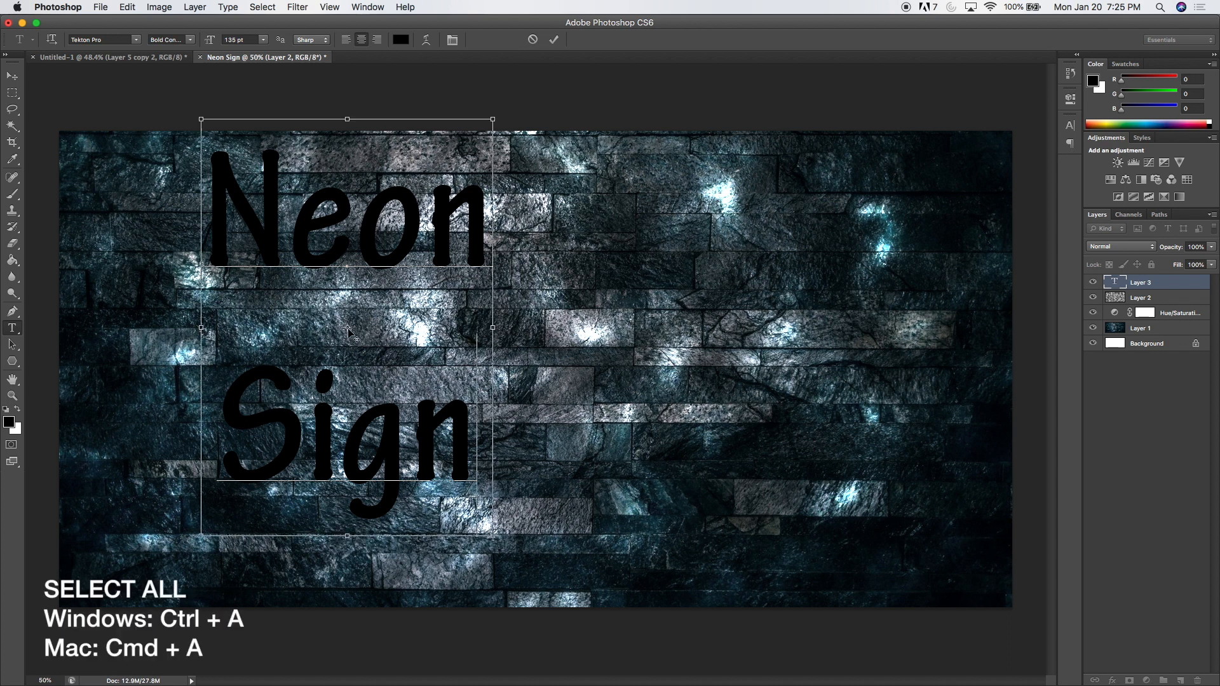
Apply faux italic to all of the Neon Sign text and tighten its leading to 83 pt.
{"action": "key", "text": "super+a"}
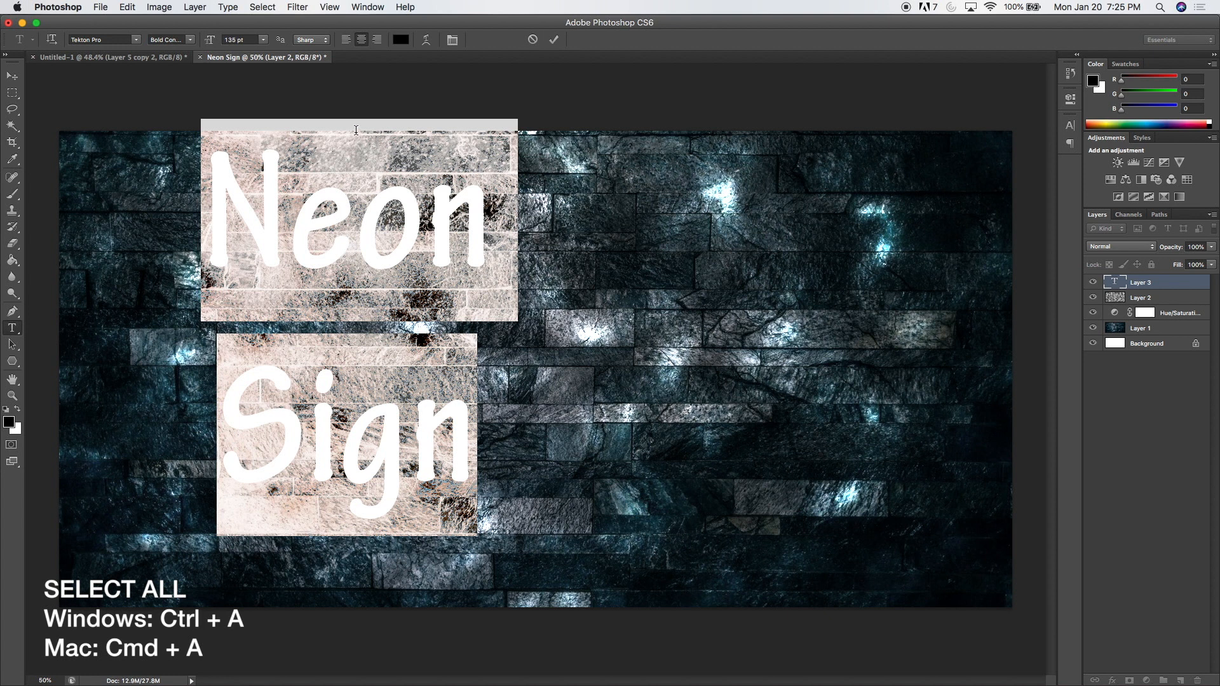
{"action": "left_click", "coordinate": [364, 7]}
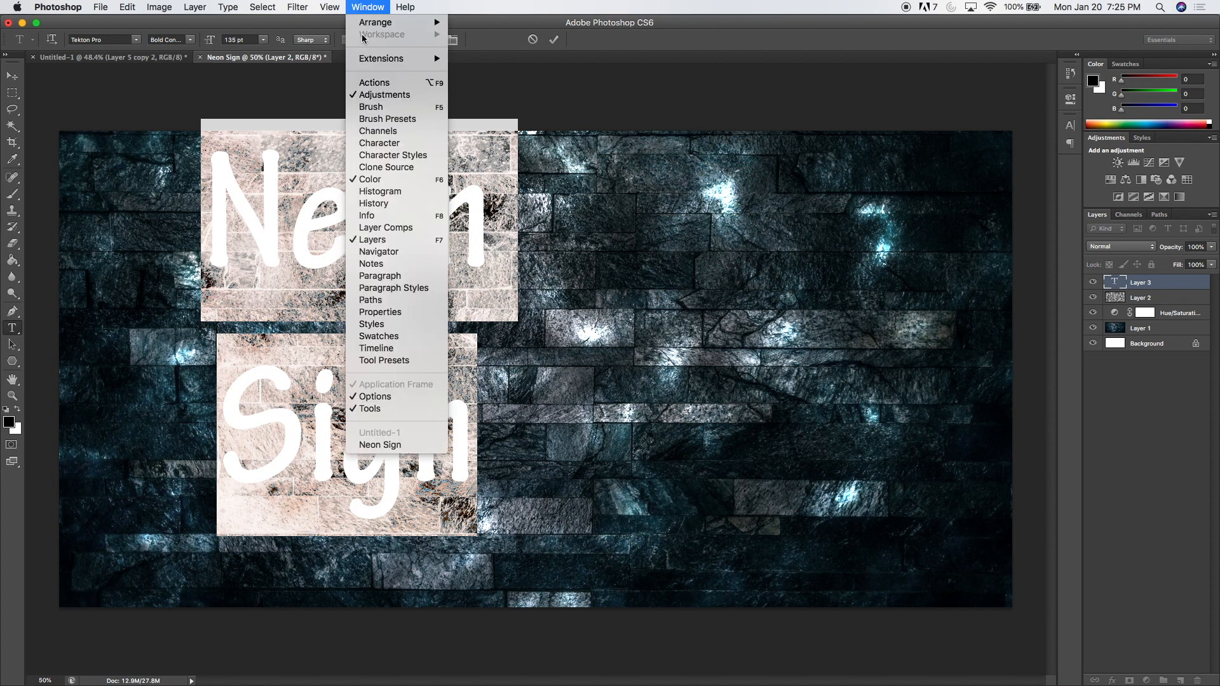
{"action": "left_click", "coordinate": [382, 143]}
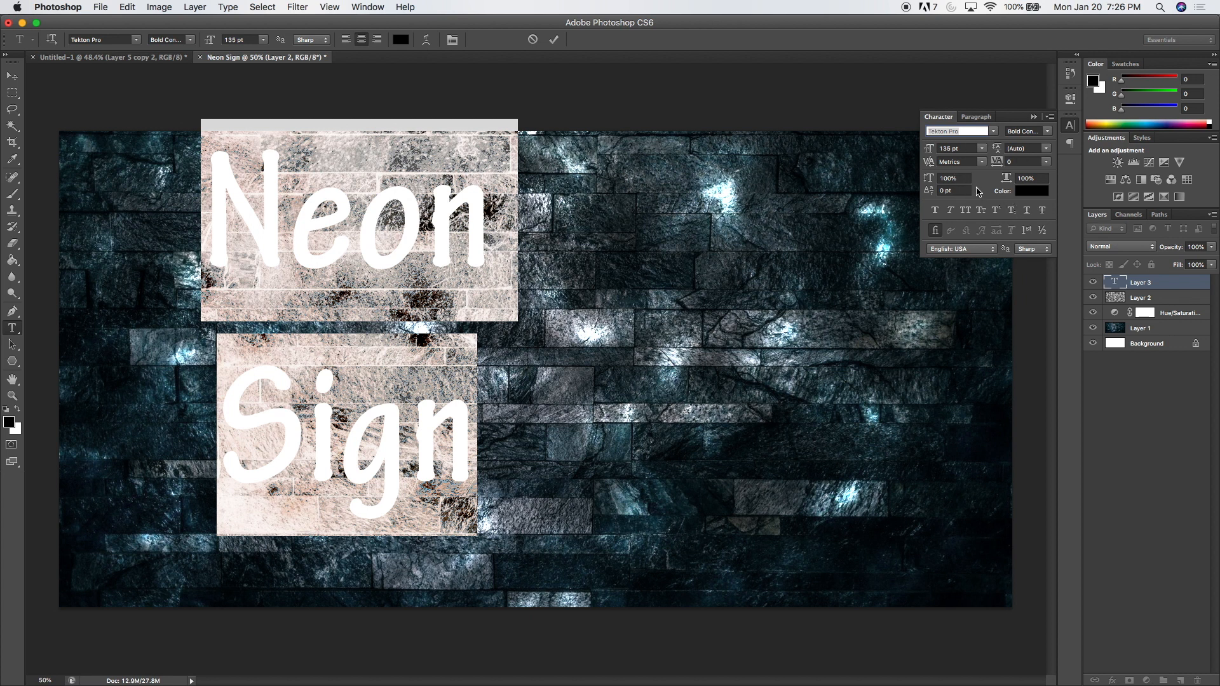
{"action": "left_click", "coordinate": [951, 211]}
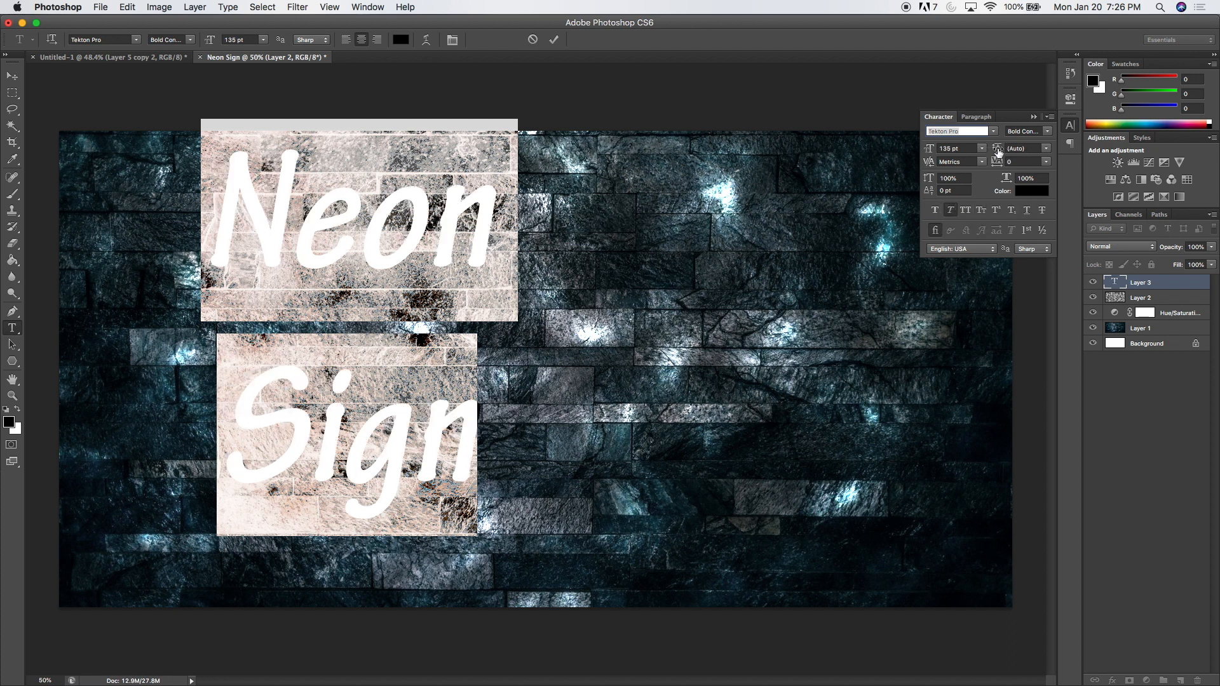
{"action": "left_click_drag", "start_coordinate": [997, 152], "coordinate": [1055, 145]}
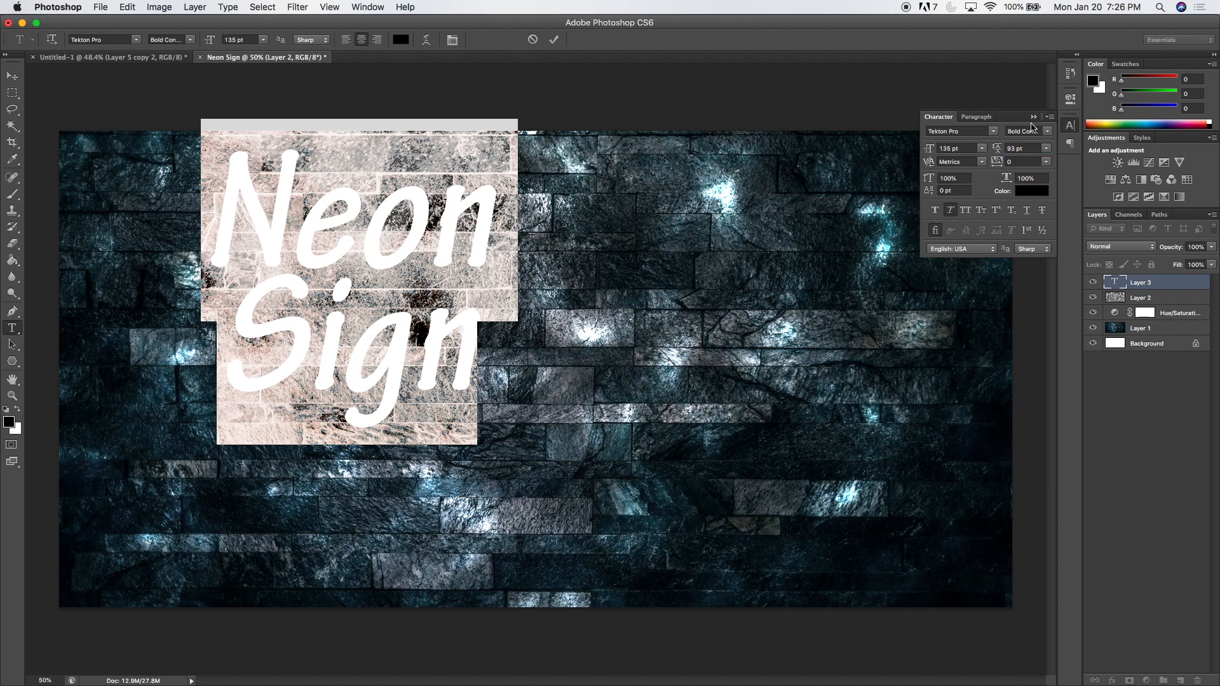
{"action": "left_click", "coordinate": [1034, 118]}
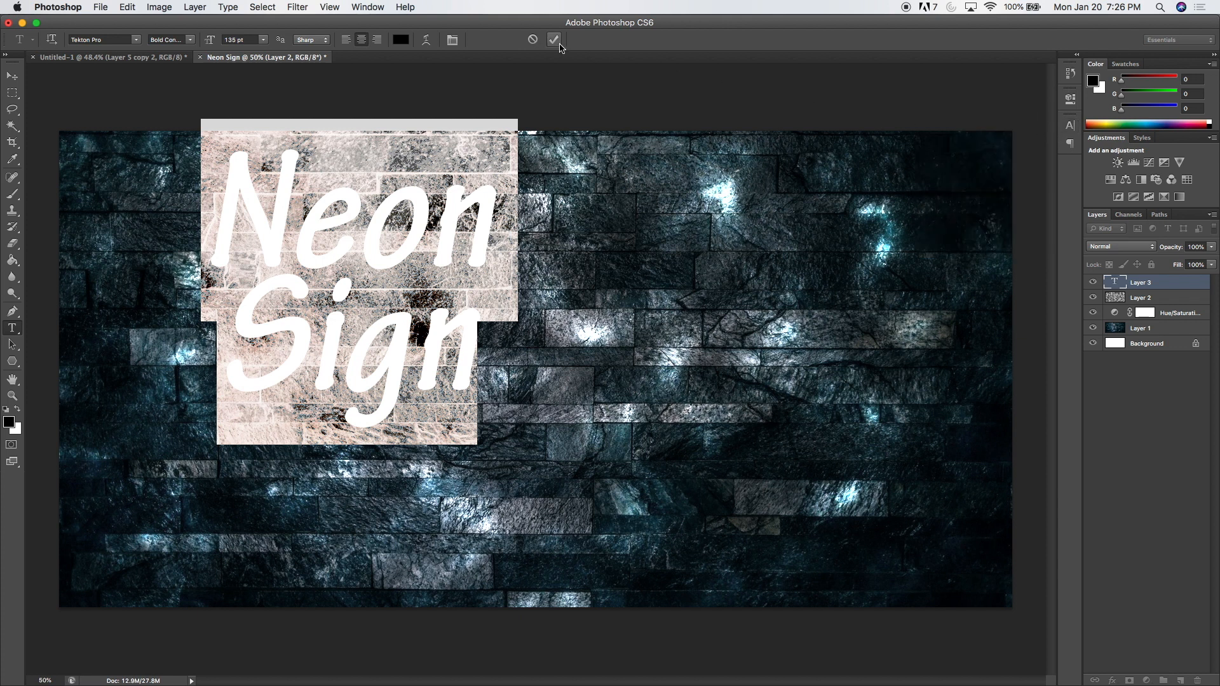
{"action": "left_click", "coordinate": [554, 40]}
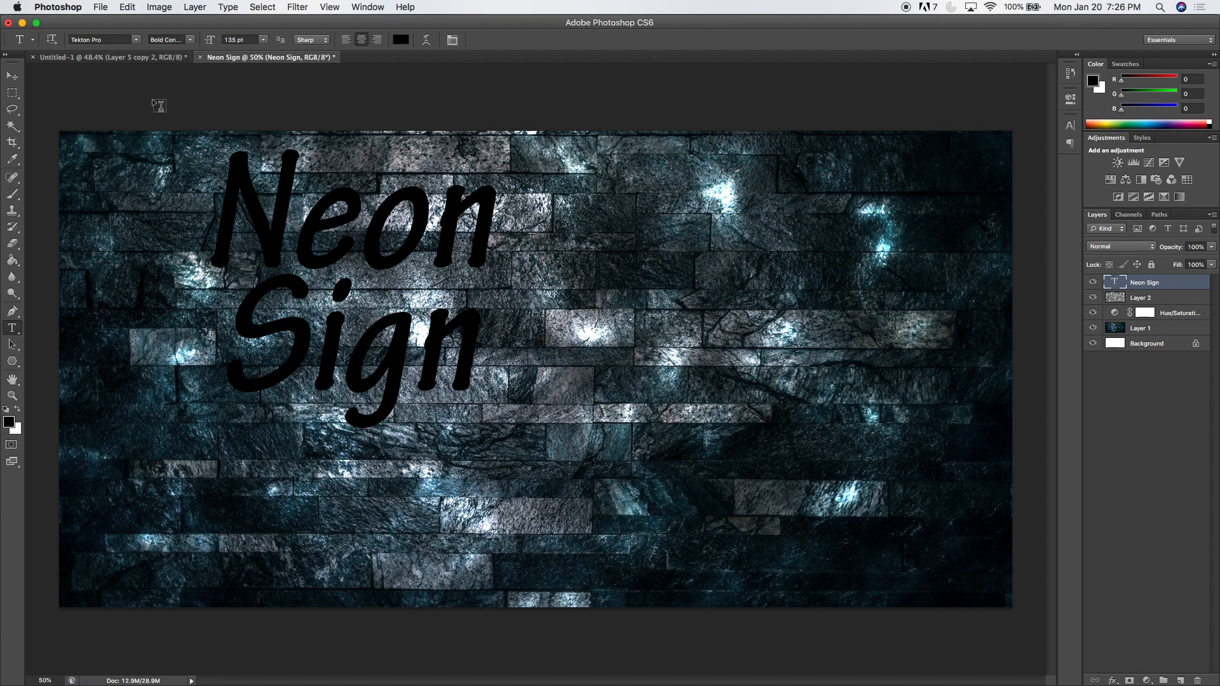
Center the Neon Sign text vertically and horizontally on the canvas, and clear the selection.
{"action": "left_click", "coordinate": [12, 75]}
{"action": "left_click_drag", "start_coordinate": [302, 213], "coordinate": [470, 298]}
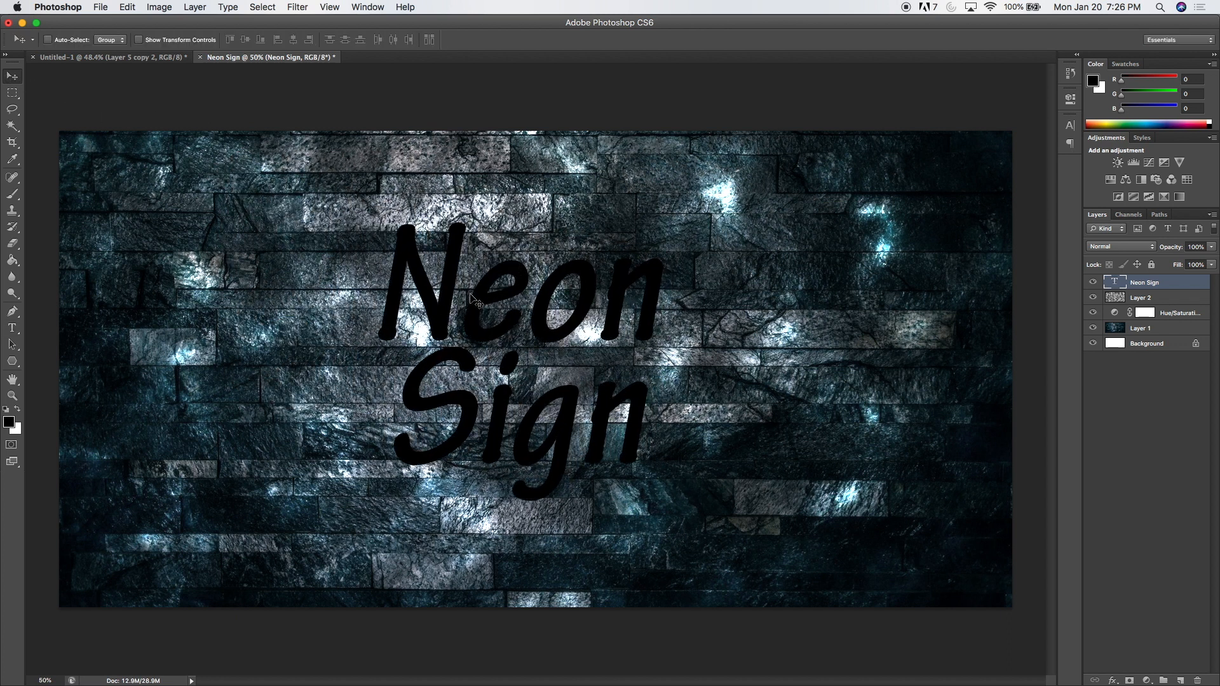
{"action": "key", "text": "super+a"}
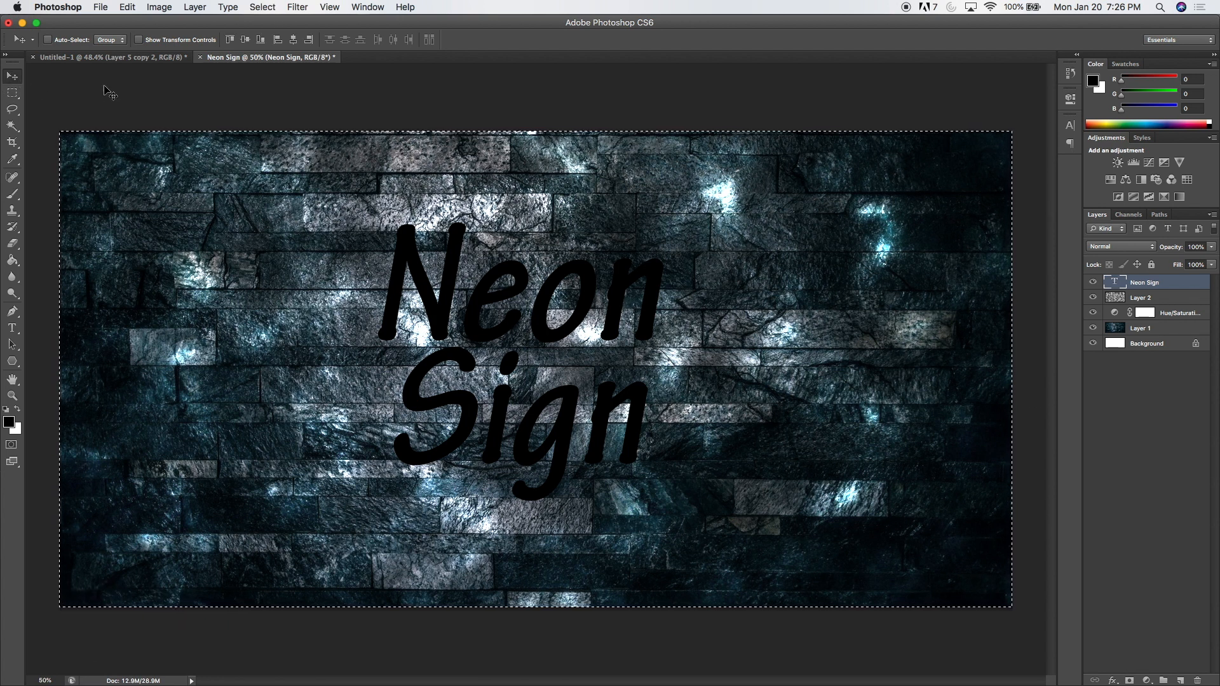
{"action": "left_click", "coordinate": [246, 40]}
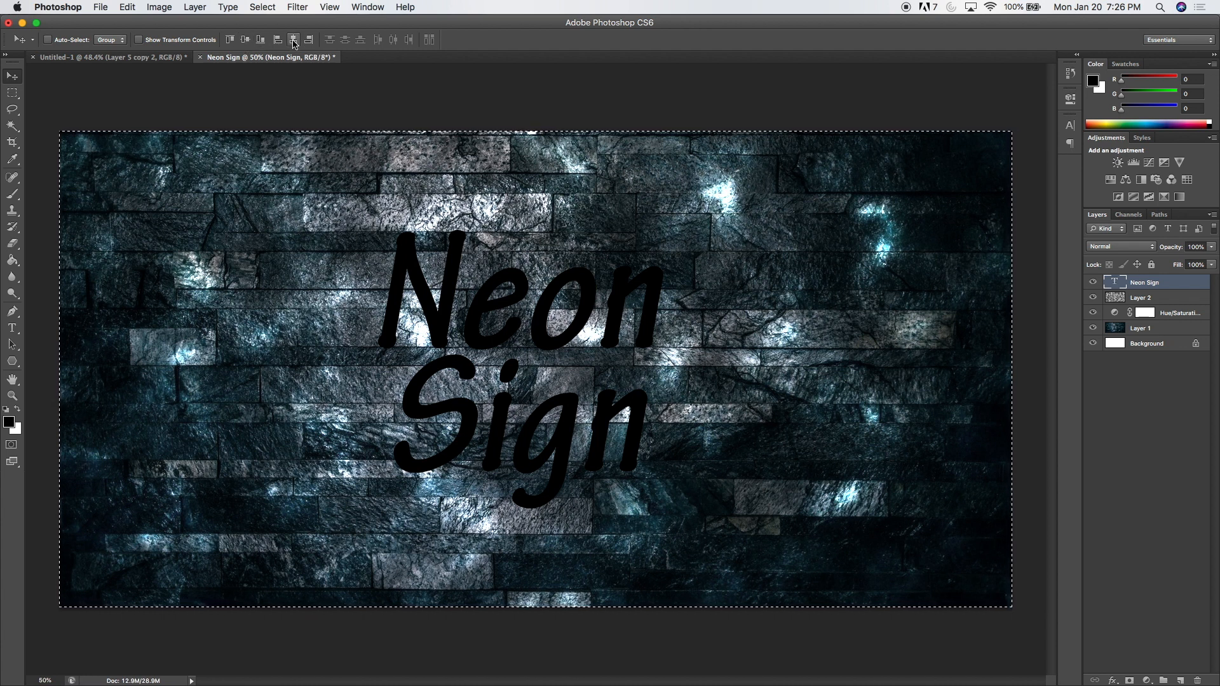
{"action": "left_click", "coordinate": [293, 41]}
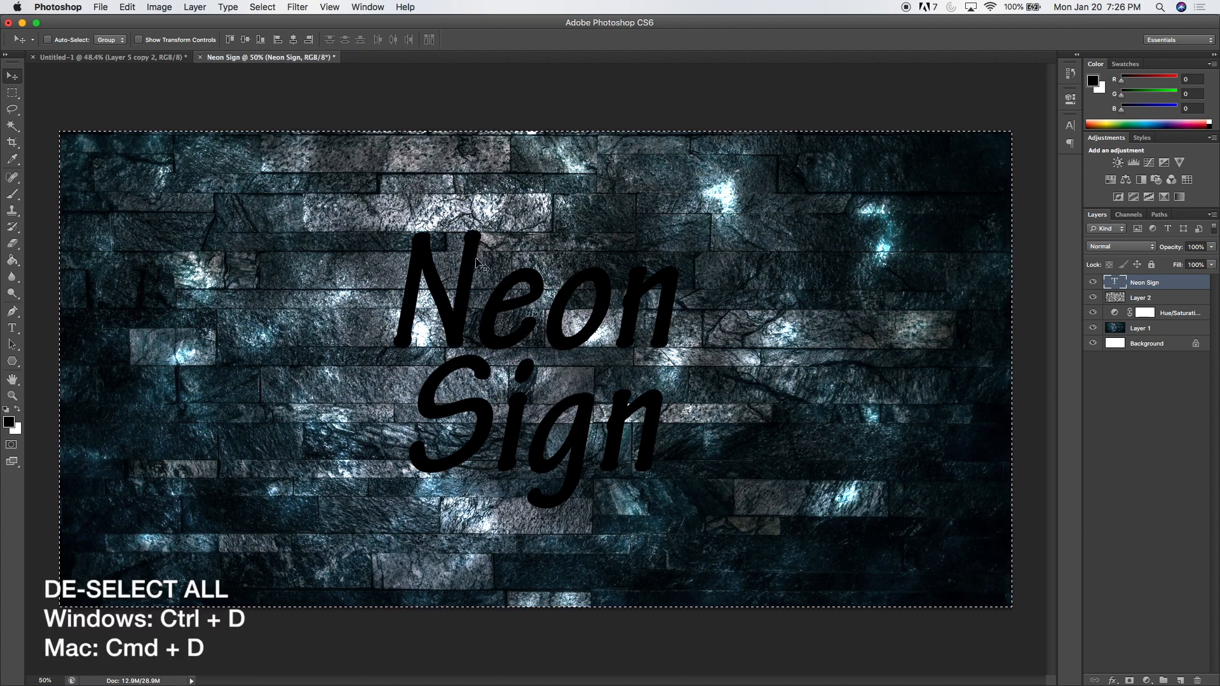
{"action": "key", "text": "super+d"}
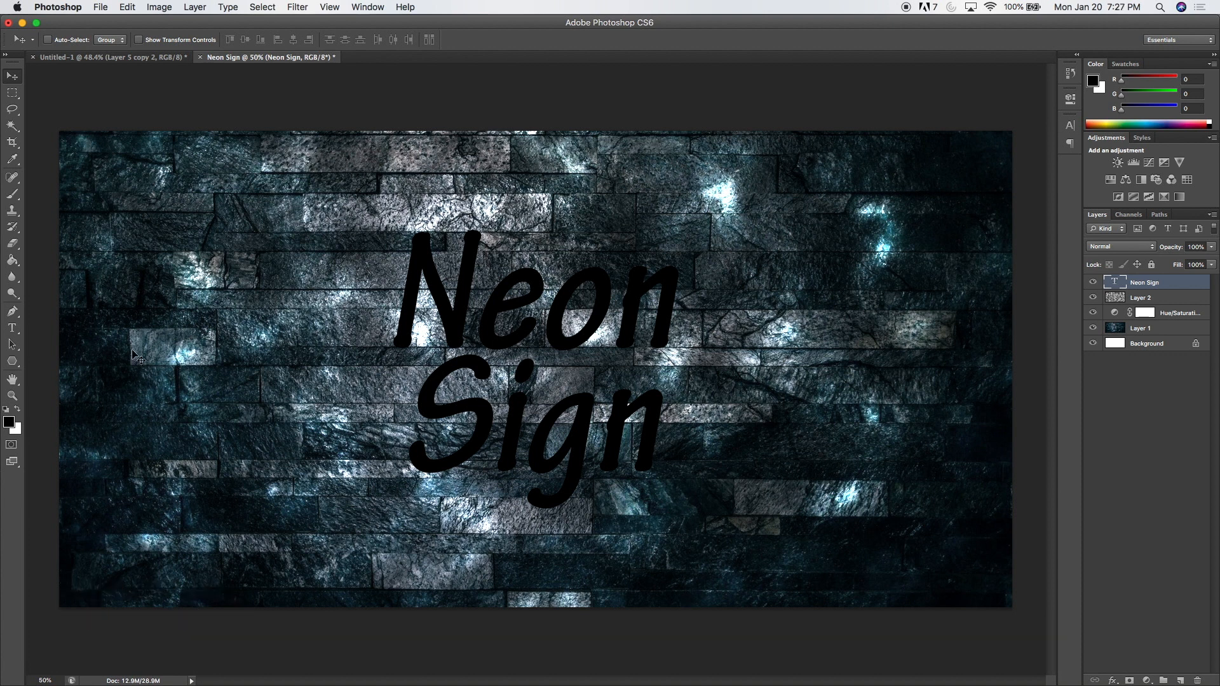
Recolor all of the Neon Sign text to blue #0096c1.
{"action": "left_click", "coordinate": [17, 330]}
{"action": "left_click_drag", "start_coordinate": [417, 294], "coordinate": [666, 414]}
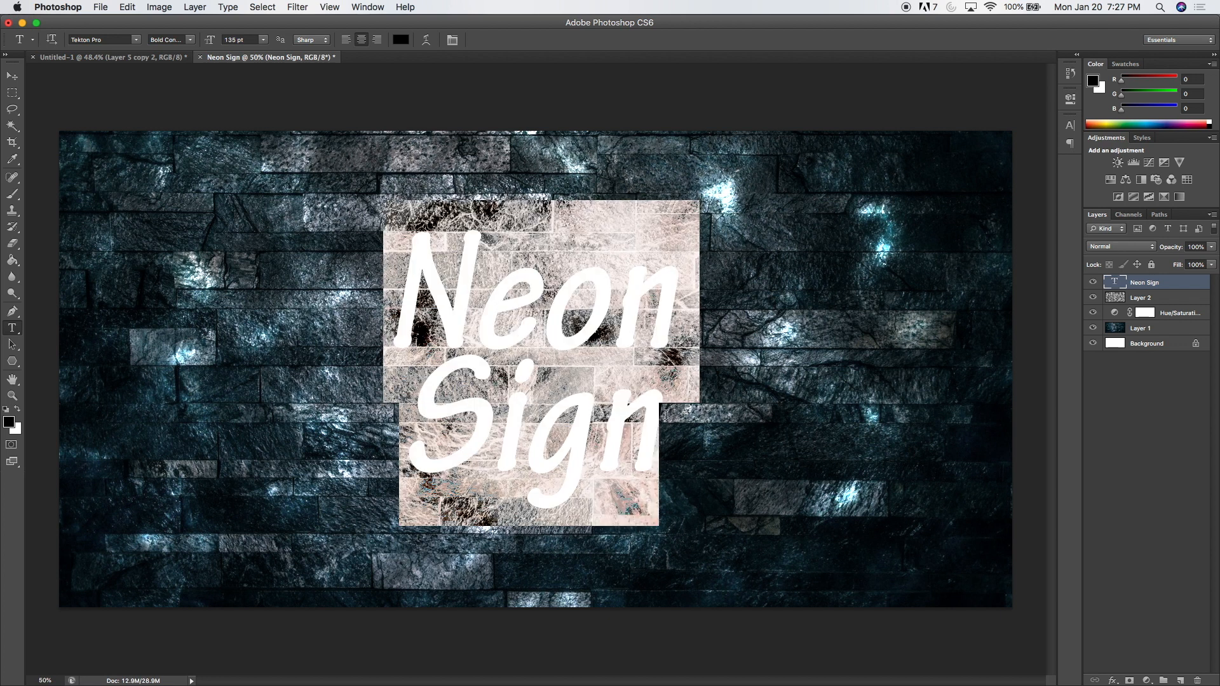
{"action": "left_click", "coordinate": [9, 423]}
{"action": "left_click_drag", "start_coordinate": [212, 305], "coordinate": [198, 241]}
{"action": "left_click", "coordinate": [213, 285]}
{"action": "left_click_drag", "start_coordinate": [215, 287], "coordinate": [216, 277]}
{"action": "left_click", "coordinate": [200, 240]}
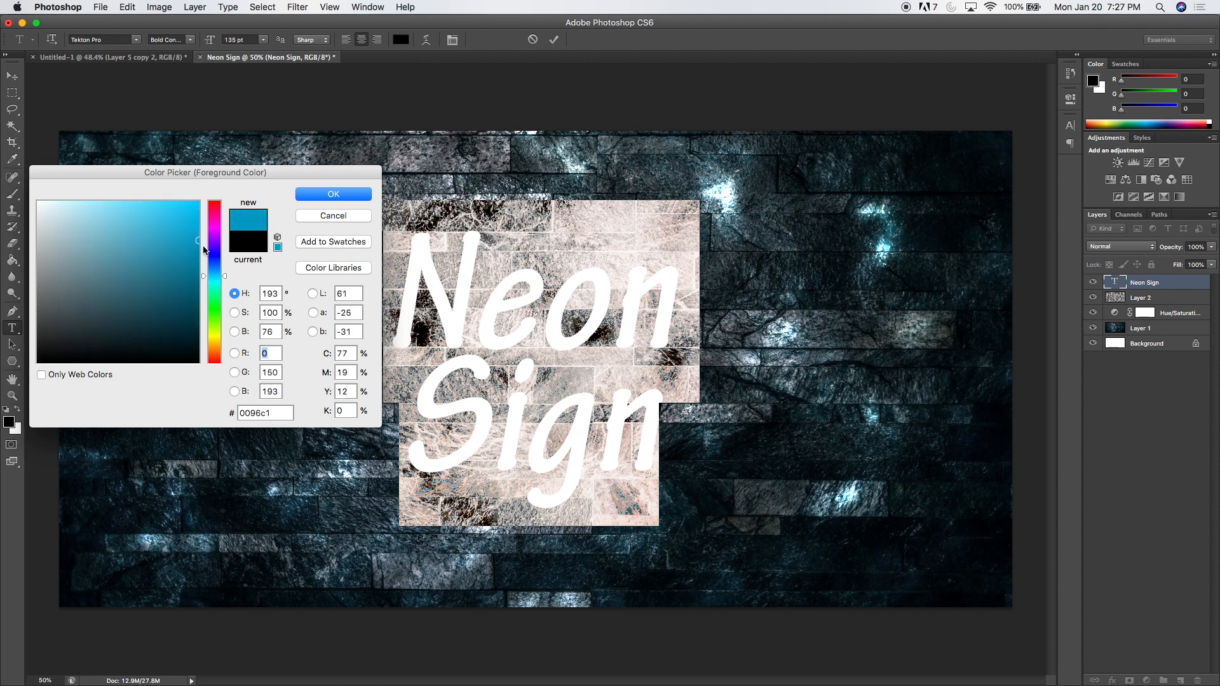
{"action": "left_click_drag", "start_coordinate": [276, 412], "coordinate": [229, 417]}
{"action": "left_click", "coordinate": [306, 202]}
{"action": "left_click", "coordinate": [520, 337]}
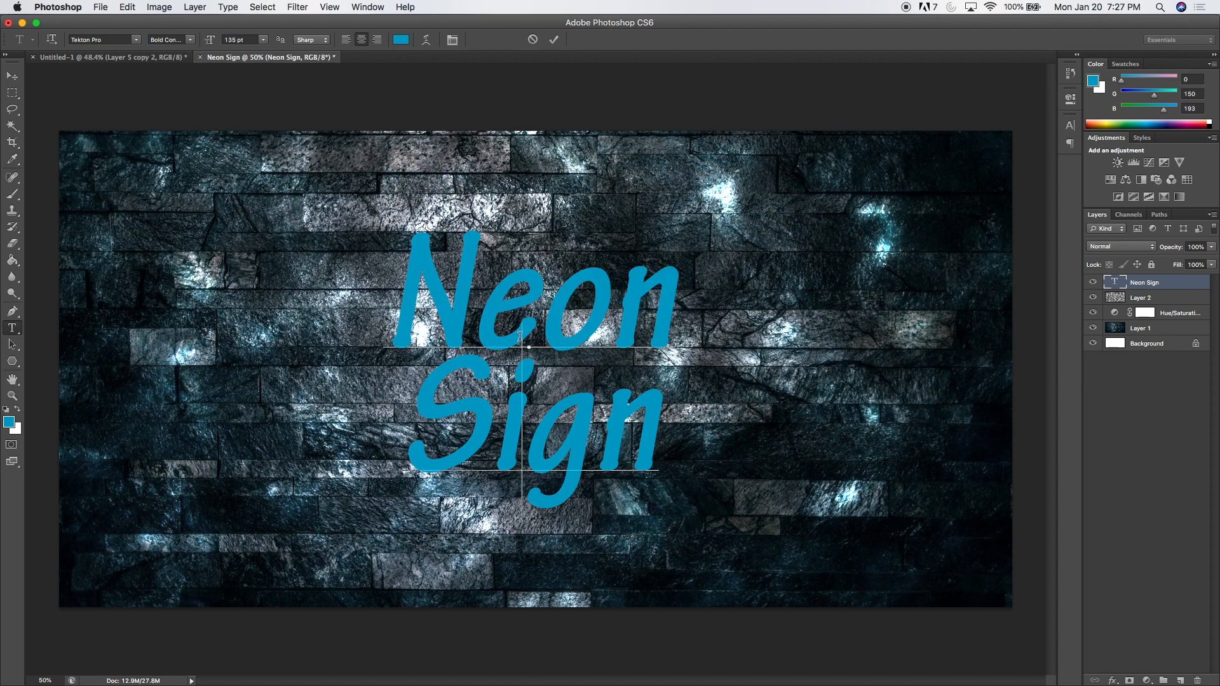
{"action": "left_click", "coordinate": [555, 40]}
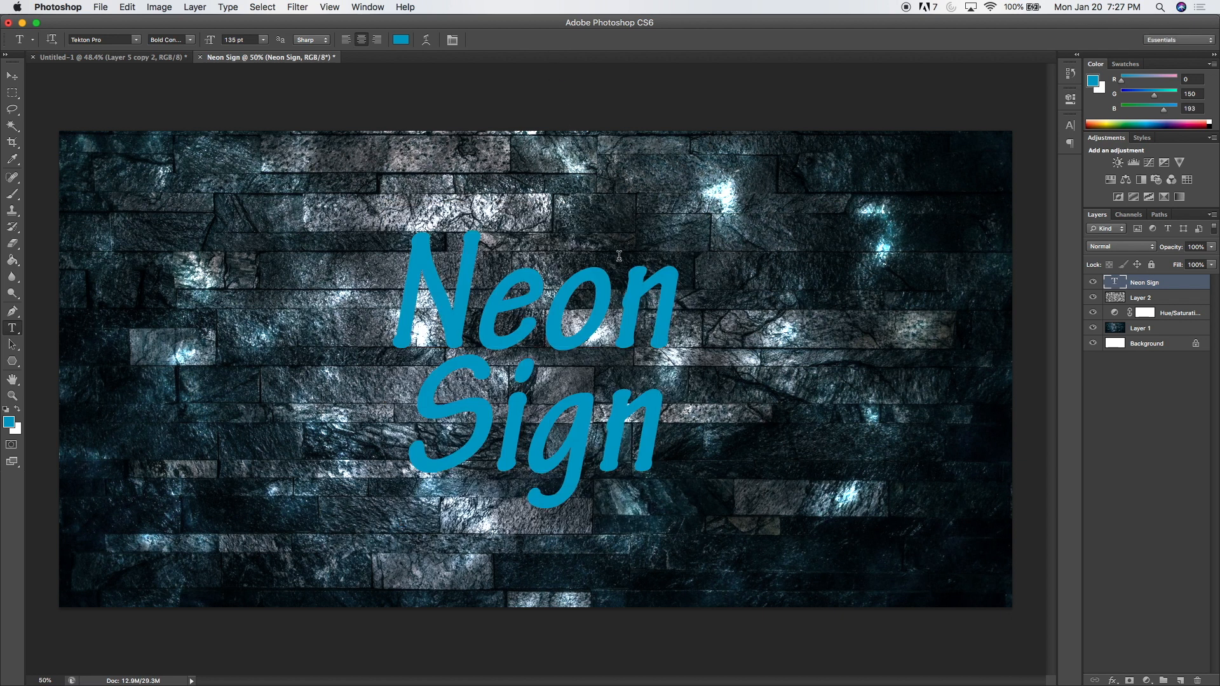
Duplicate the Neon Sign text layer.
{"action": "right_click", "coordinate": [1177, 284]}
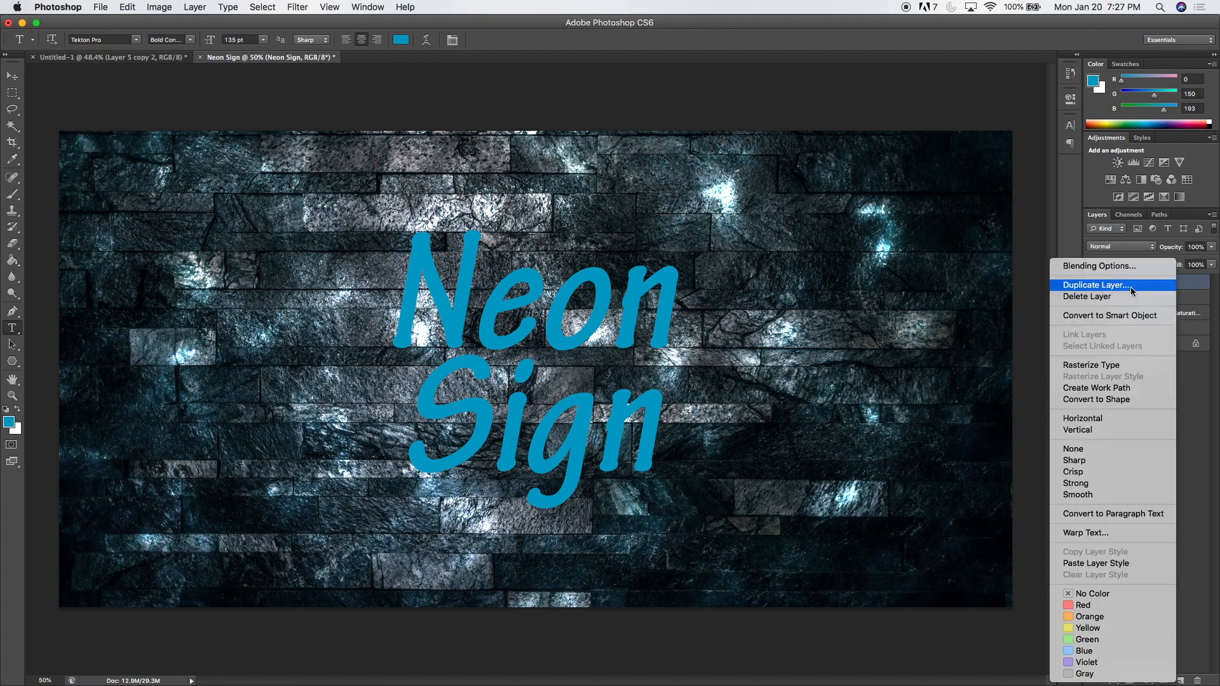
{"action": "left_click", "coordinate": [1186, 286]}
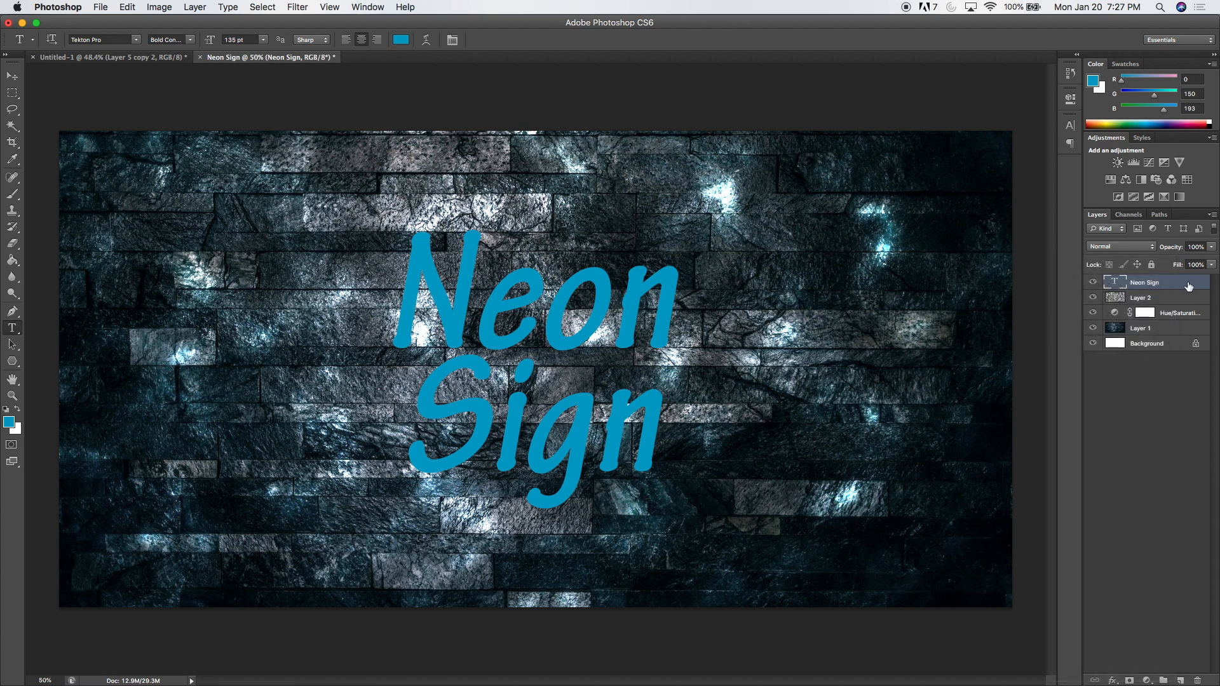
{"action": "left_click_drag", "start_coordinate": [1186, 286], "coordinate": [1180, 680]}
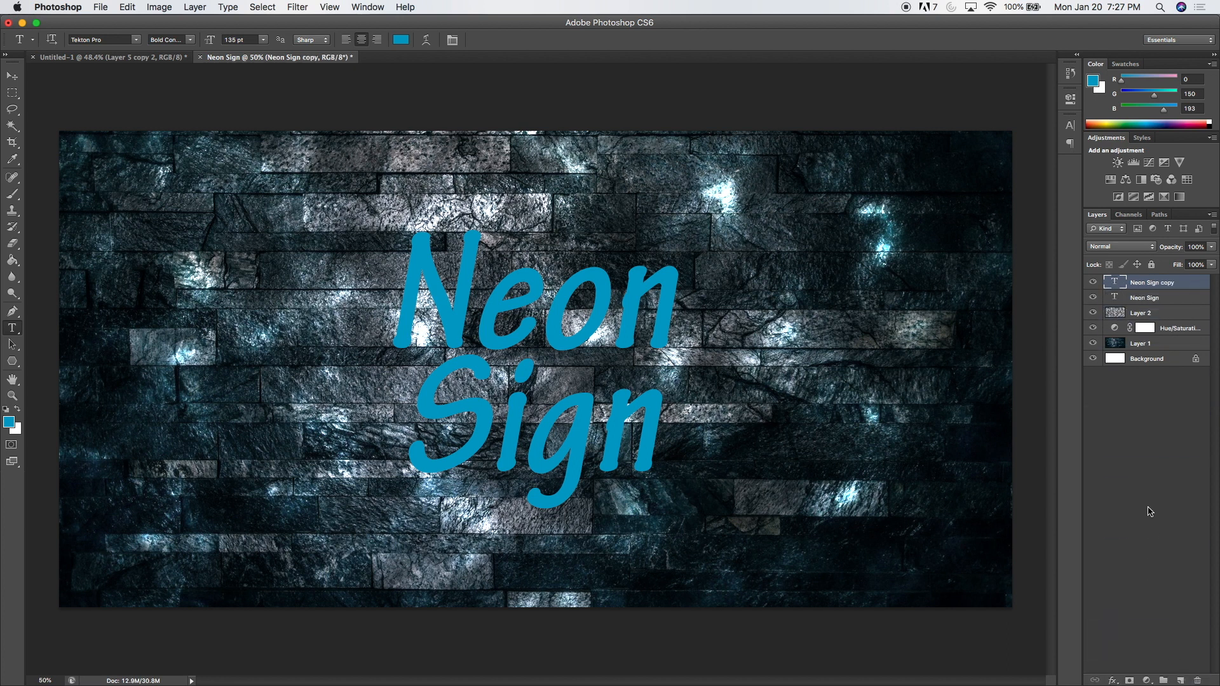
Convert the original Neon Sign text layer to a smart object and apply a Gaussian Blur with a 10.0-pixel radius.
{"action": "right_click", "coordinate": [1171, 300]}
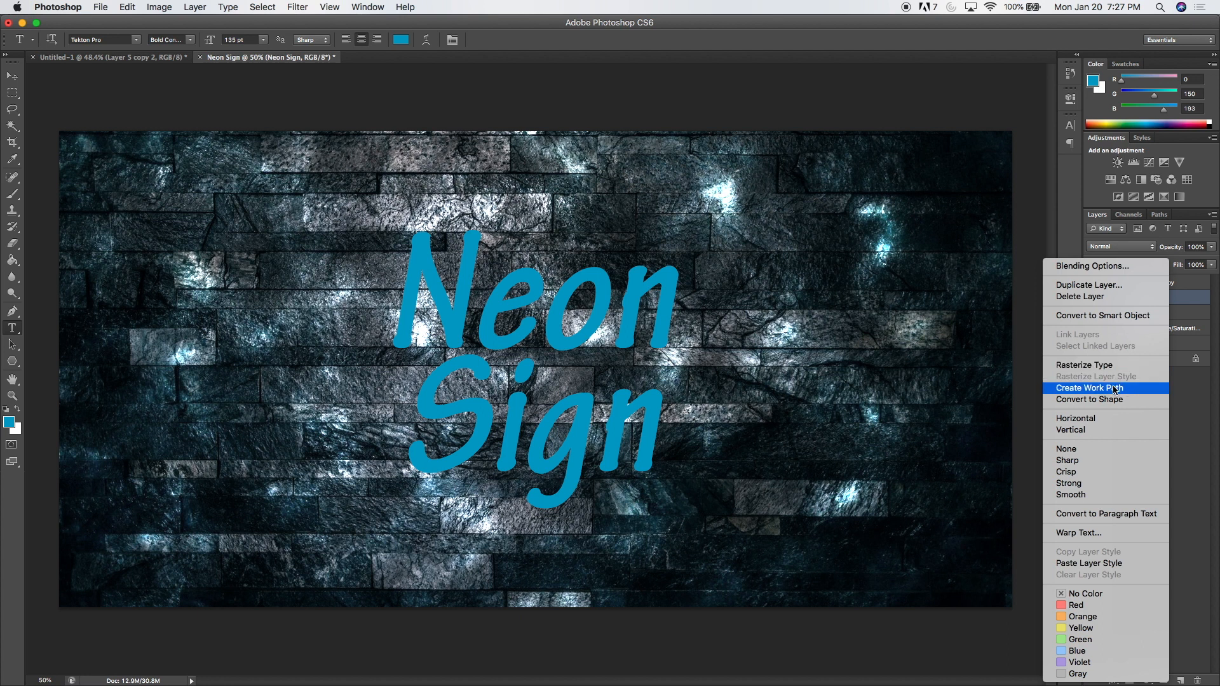
{"action": "left_click", "coordinate": [1103, 317]}
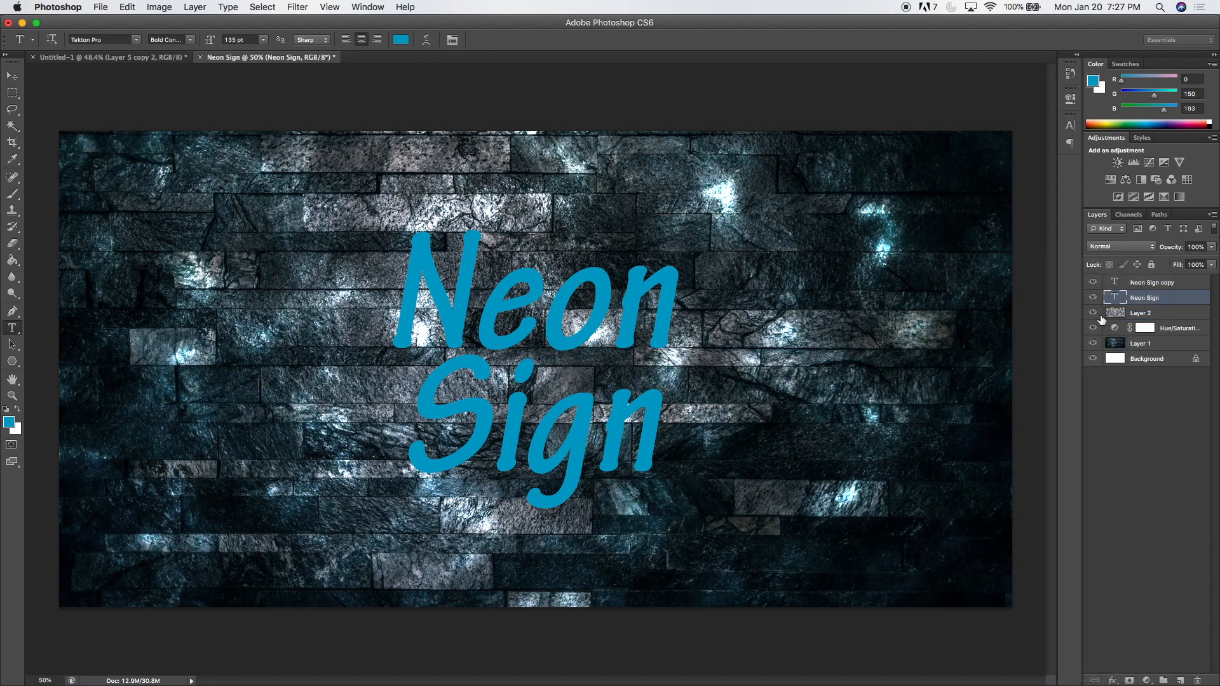
{"action": "left_click", "coordinate": [304, 11]}
{"action": "mouse_move", "coordinate": [356, 155]}
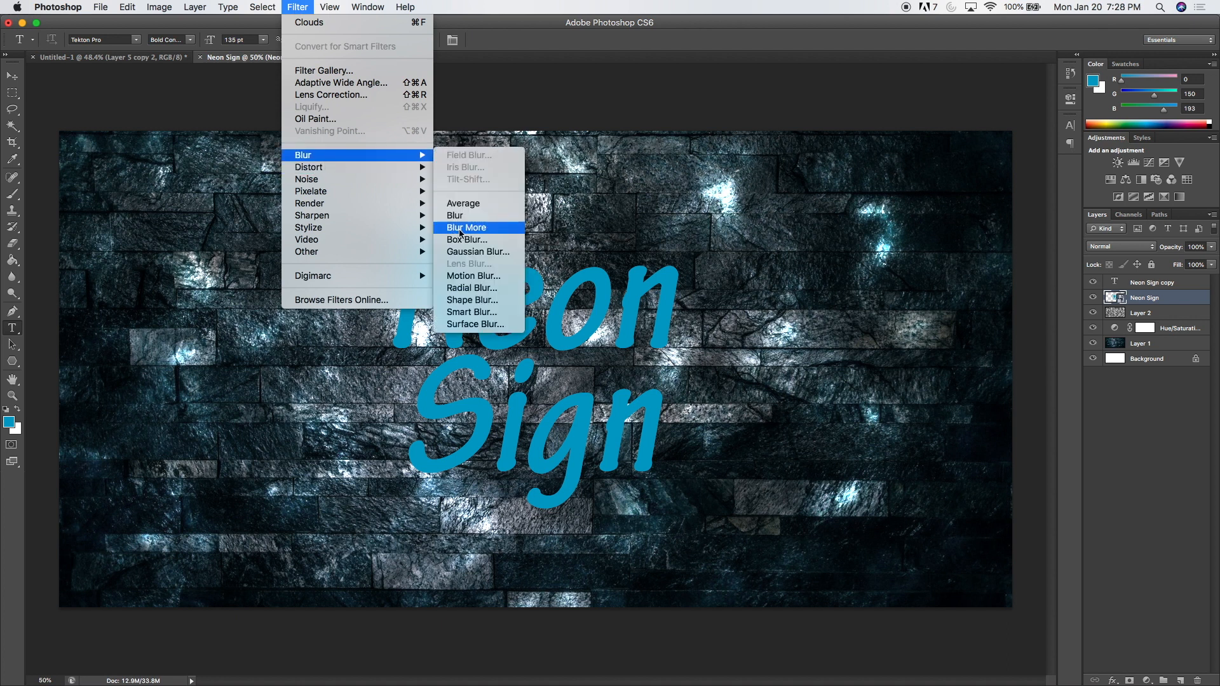
{"action": "left_click", "coordinate": [478, 252]}
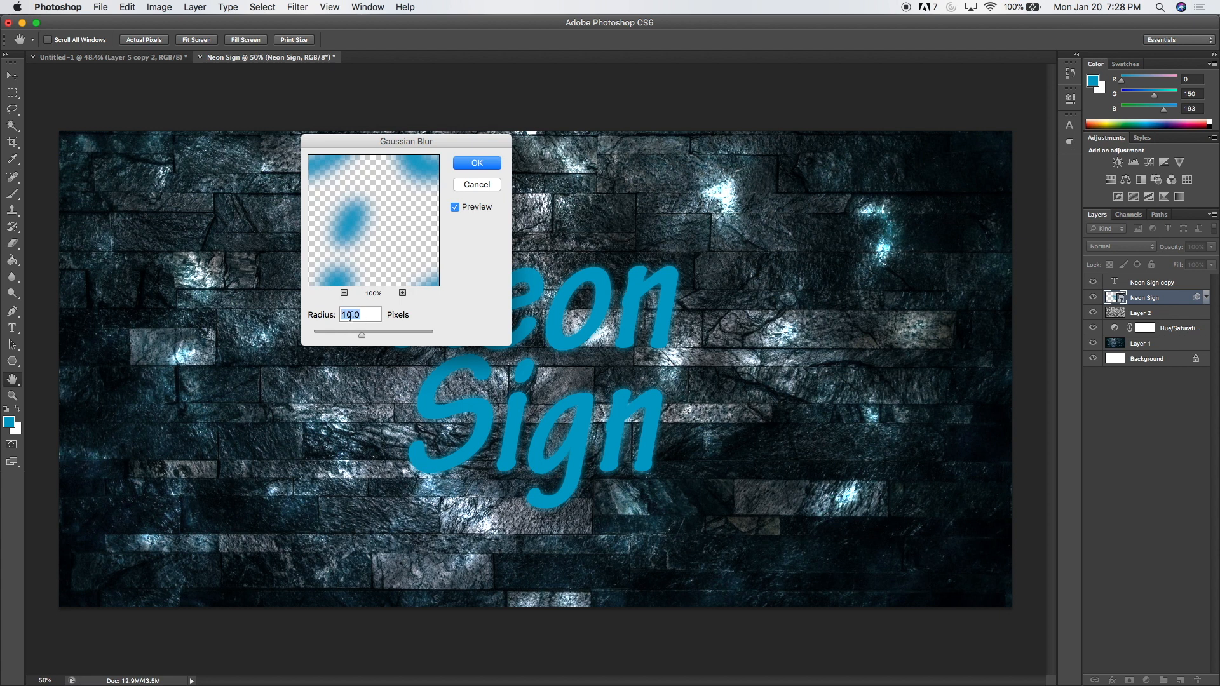
{"action": "left_click", "coordinate": [480, 166]}
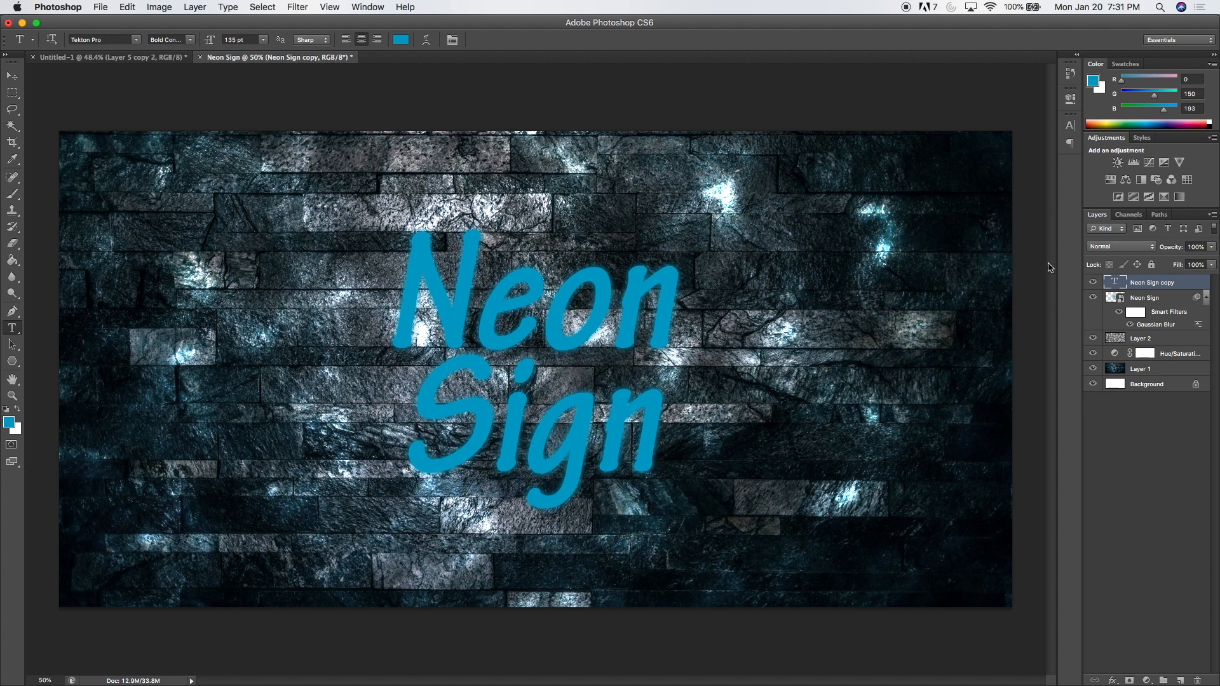
Add a Drop Shadow to the Neon Sign copy layer with 50% opacity and a size of 27 px.
{"action": "double_click", "coordinate": [1195, 285]}
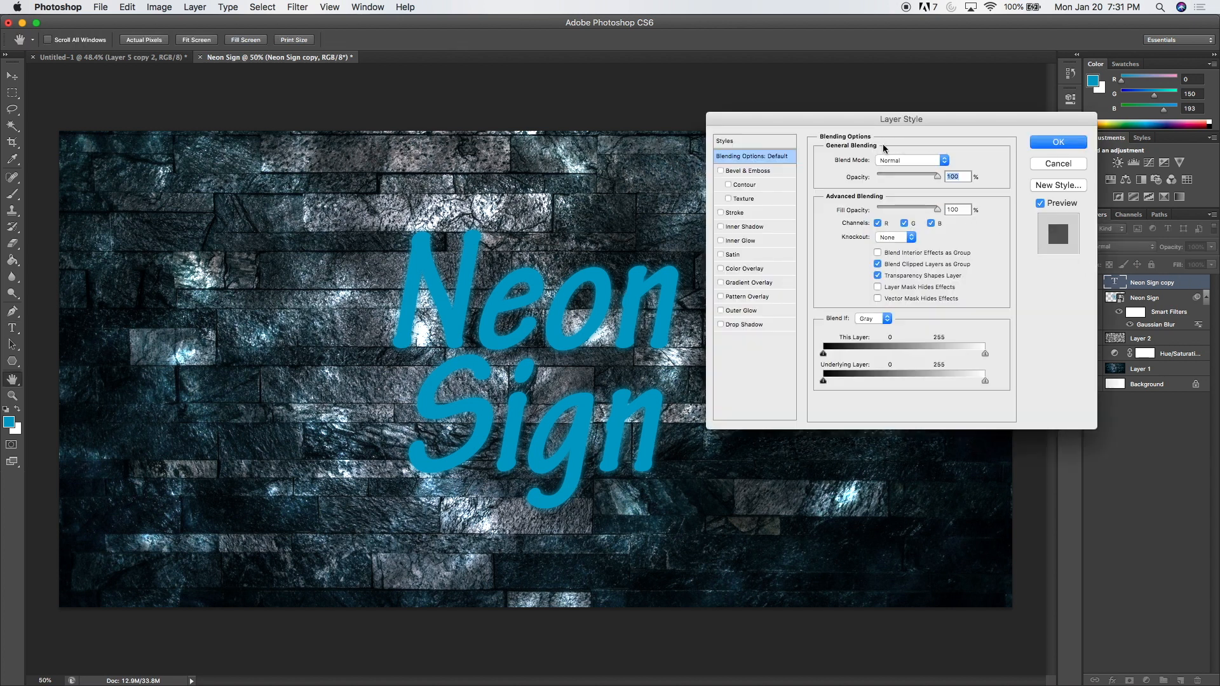
{"action": "left_click", "coordinate": [762, 326]}
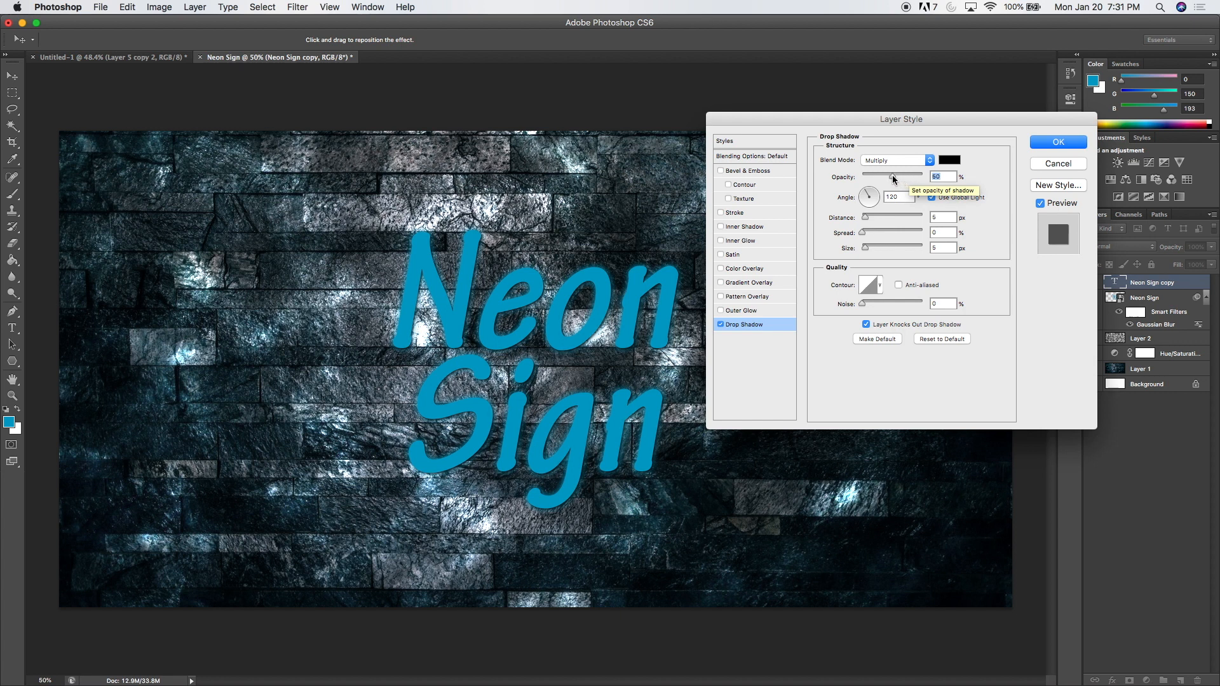
{"action": "left_click_drag", "start_coordinate": [865, 250], "coordinate": [873, 252]}
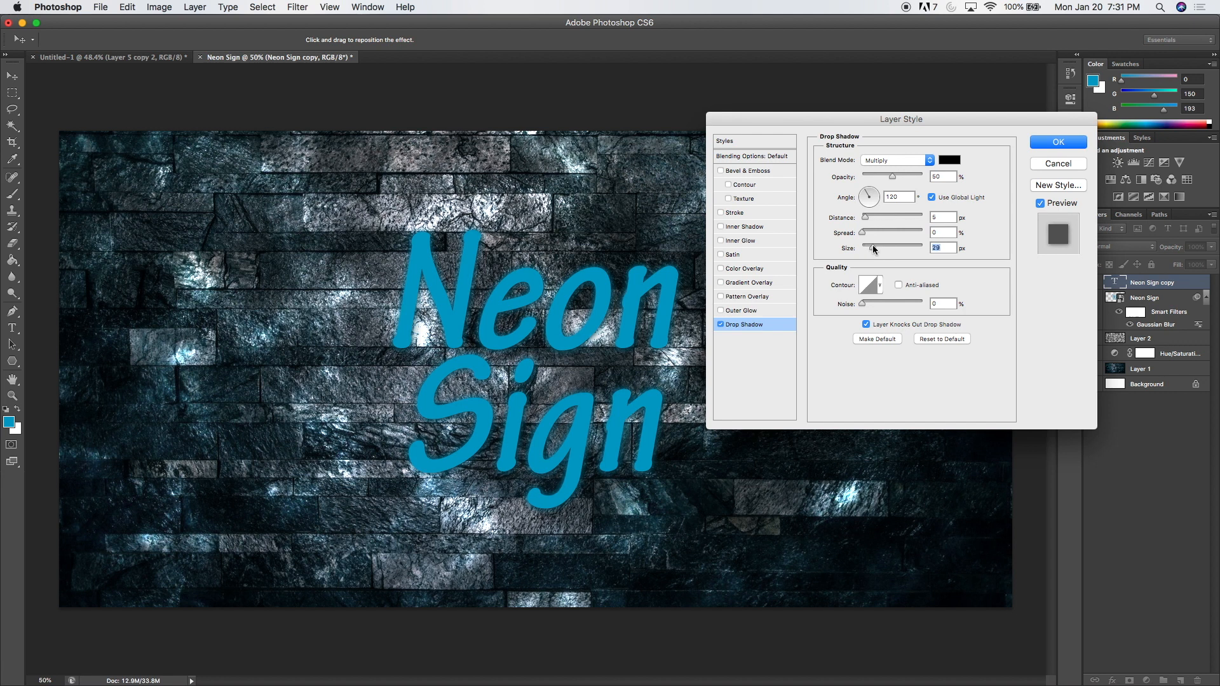
{"action": "type", "text": "27"}
Add a white Inner Glow to the Neon Sign copy layer with its source at Center and a size of about 32 px.
{"action": "left_click", "coordinate": [745, 241]}
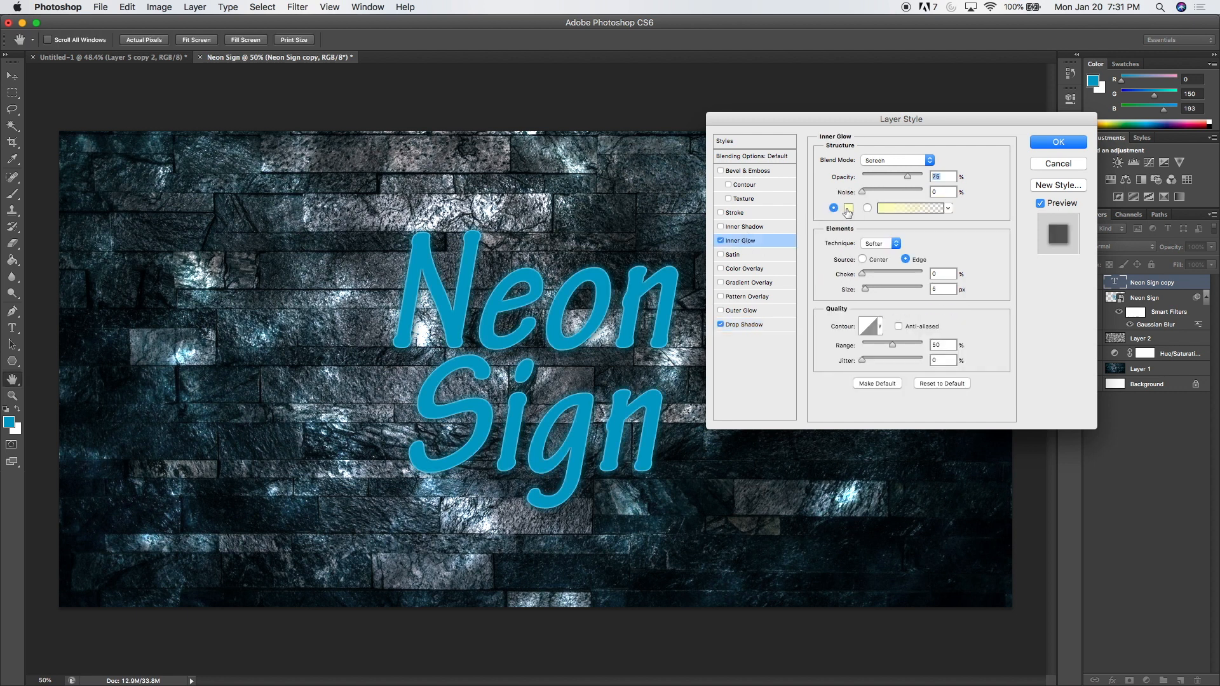
{"action": "left_click", "coordinate": [849, 210]}
{"action": "left_click_drag", "start_coordinate": [153, 239], "coordinate": [7, 183]}
{"action": "left_click", "coordinate": [322, 197]}
{"action": "left_click", "coordinate": [862, 260]}
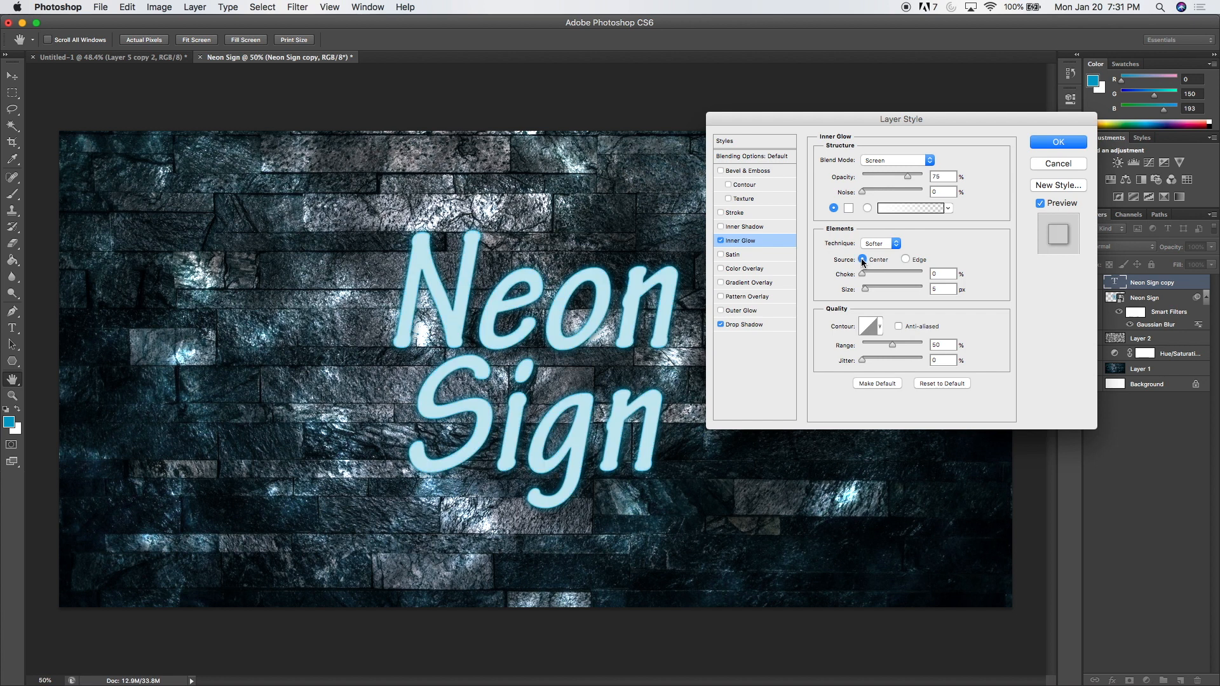
{"action": "left_click_drag", "start_coordinate": [866, 292], "coordinate": [873, 293]}
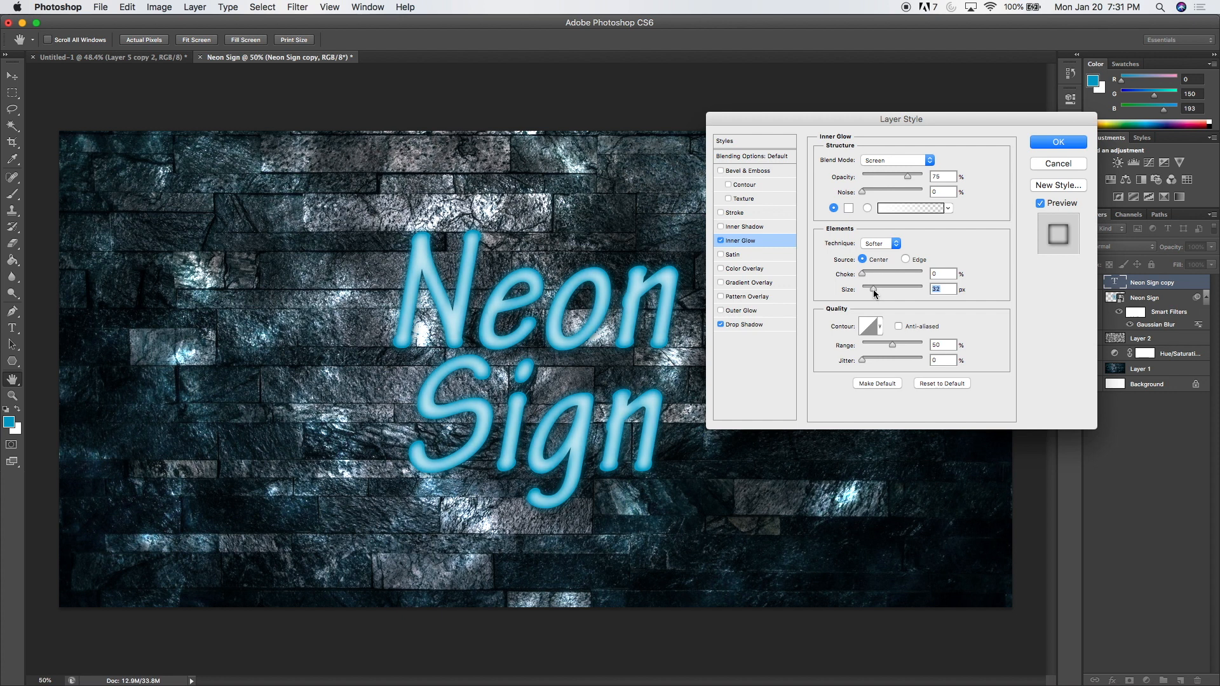
Add an Inner Shadow to the Neon Sign copy layer with a -62° angle and 34% opacity.
{"action": "left_click", "coordinate": [745, 226]}
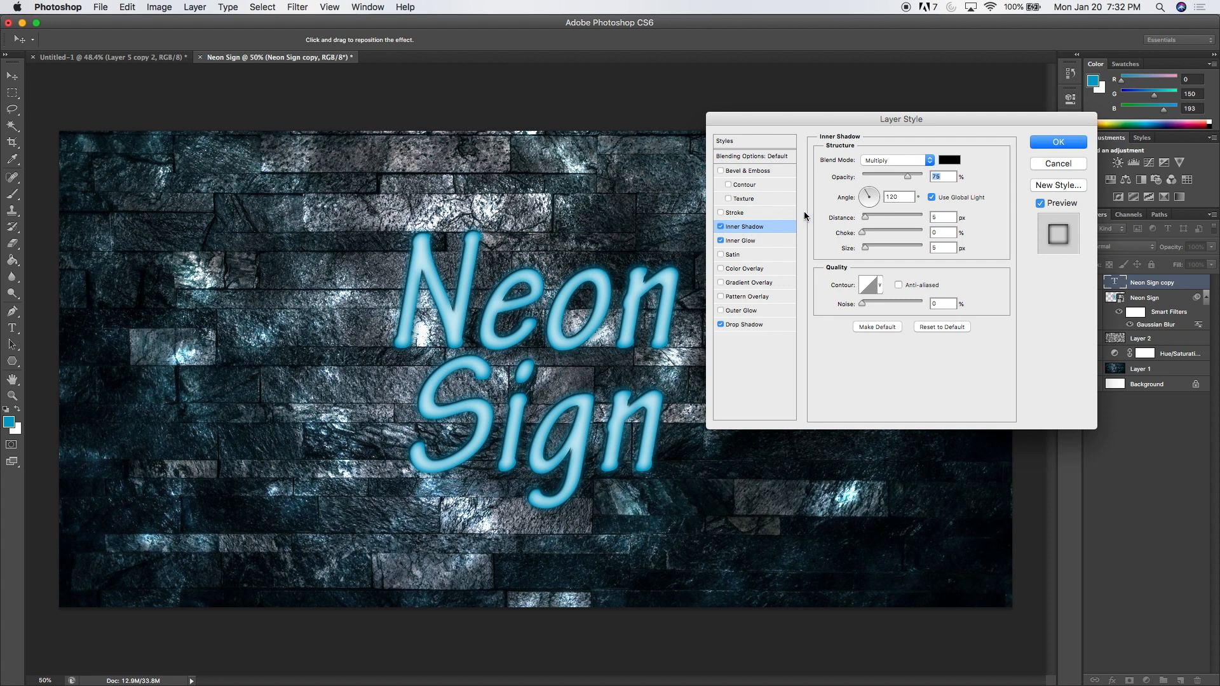
{"action": "left_click_drag", "start_coordinate": [871, 197], "coordinate": [874, 205]}
{"action": "left_click_drag", "start_coordinate": [873, 205], "coordinate": [873, 204]}
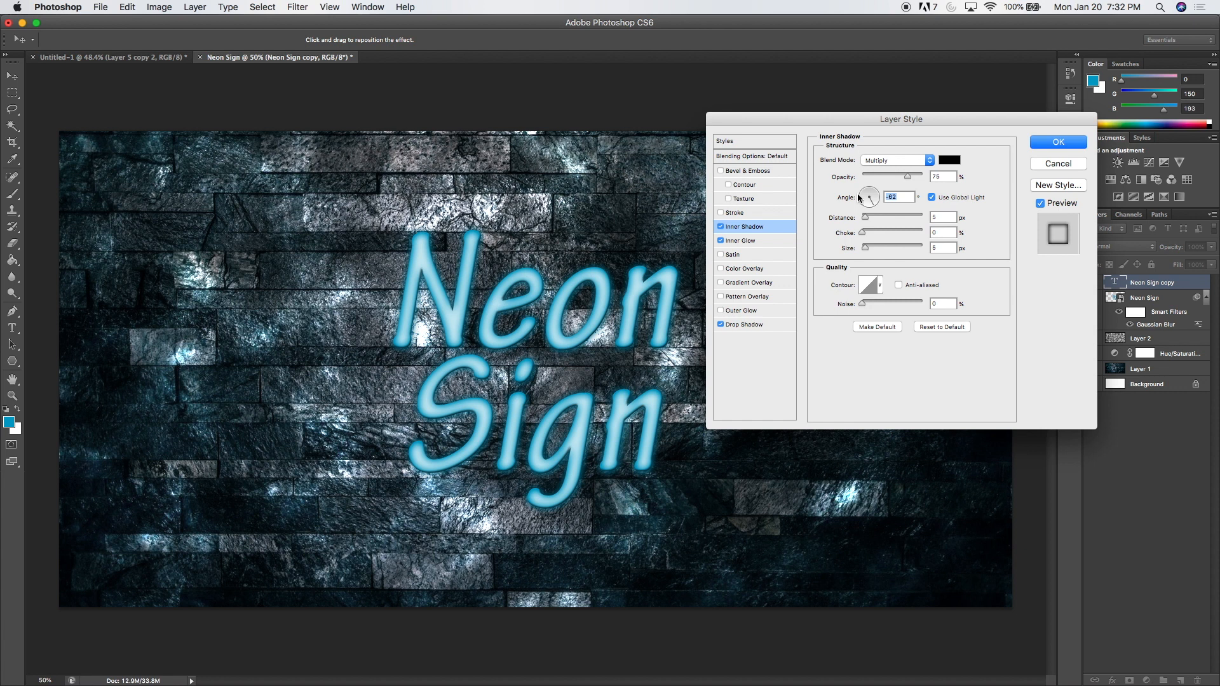
{"action": "left_click_drag", "start_coordinate": [899, 182], "coordinate": [889, 182]}
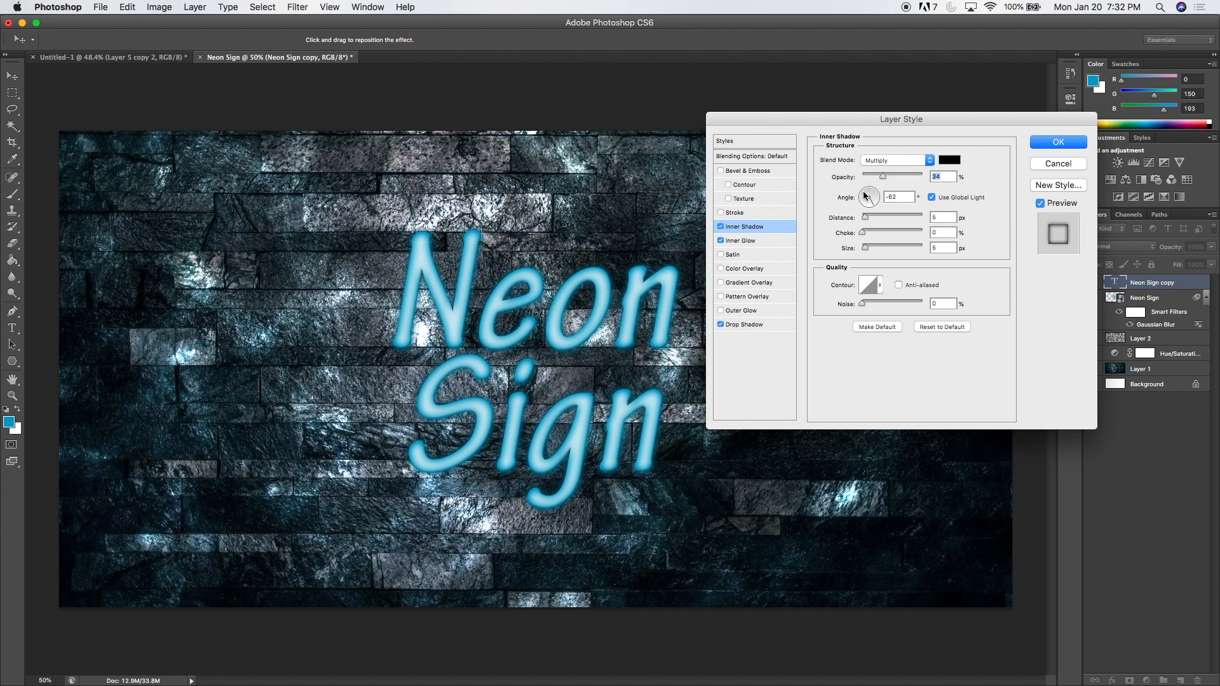
Add Bevel & Emboss with 188% depth and maximum softening to the Neon Sign copy layer, and apply the layer styles.
{"action": "left_click", "coordinate": [761, 174]}
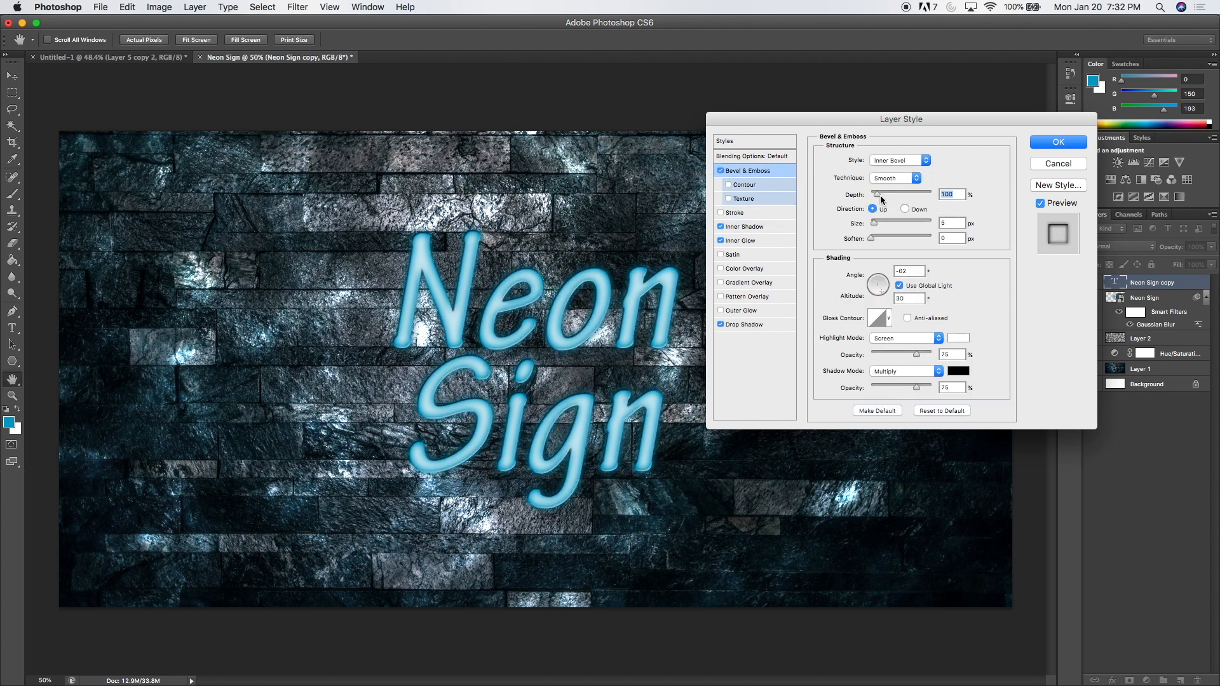
{"action": "left_click_drag", "start_coordinate": [881, 198], "coordinate": [886, 199]}
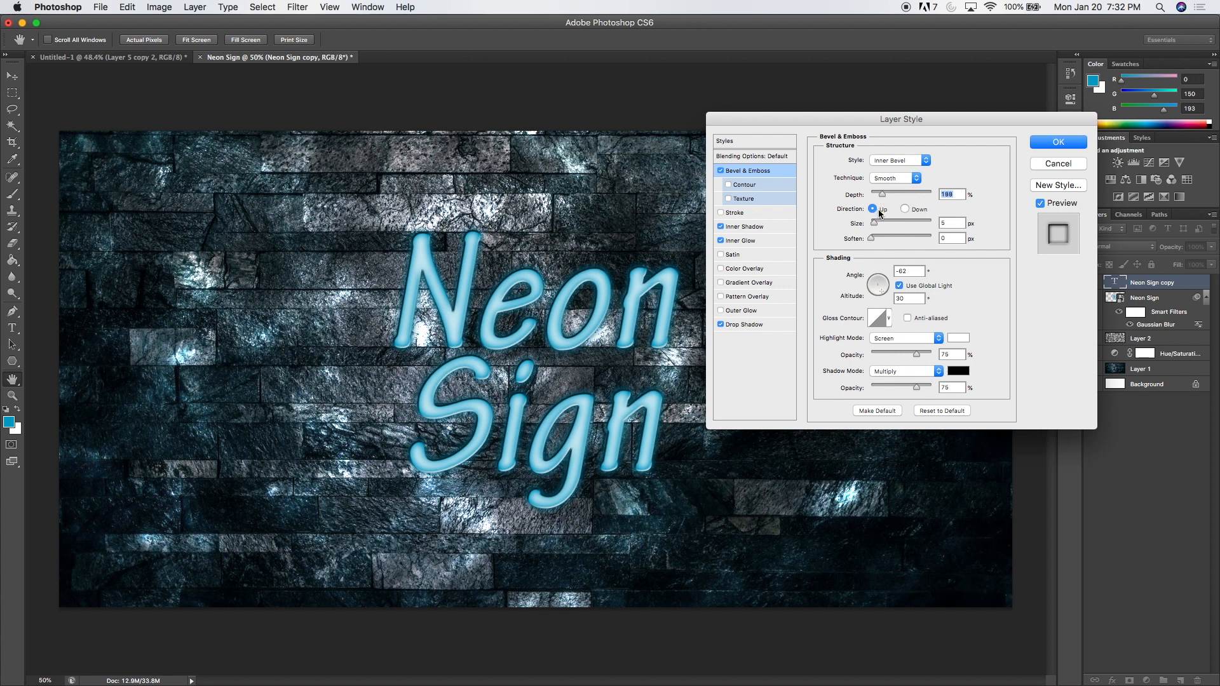
{"action": "left_click_drag", "start_coordinate": [873, 238], "coordinate": [875, 239]}
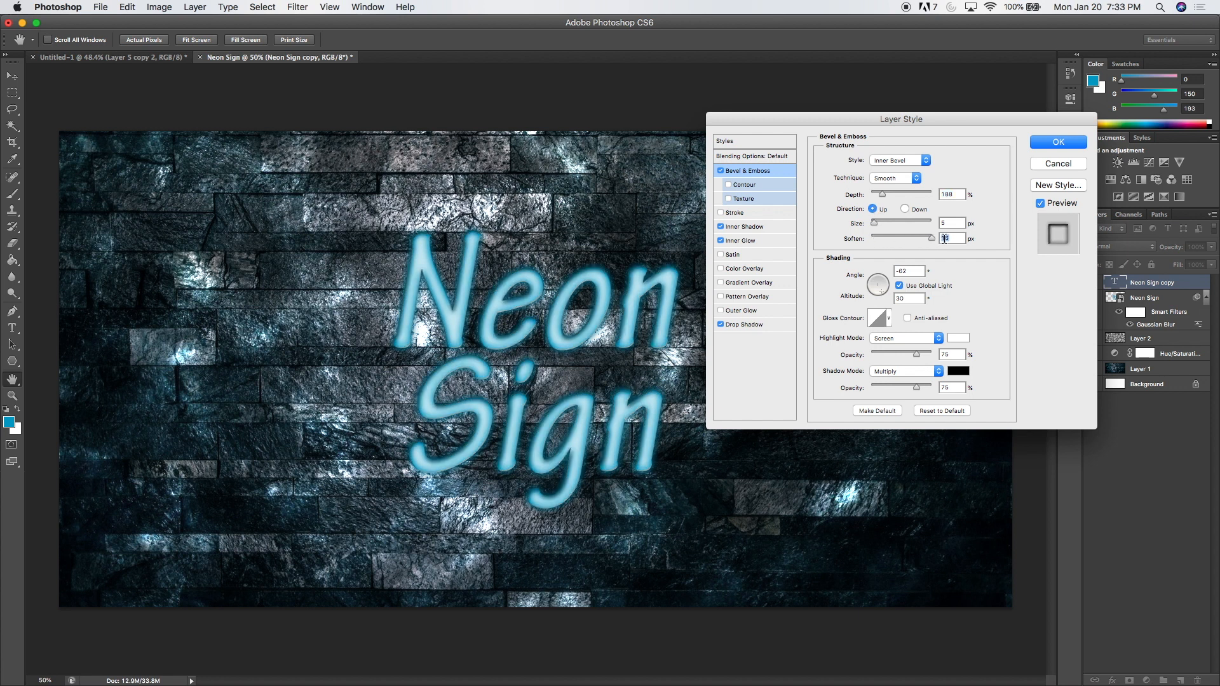
{"action": "left_click", "coordinate": [1041, 144]}
{"action": "left_click", "coordinate": [1049, 144]}
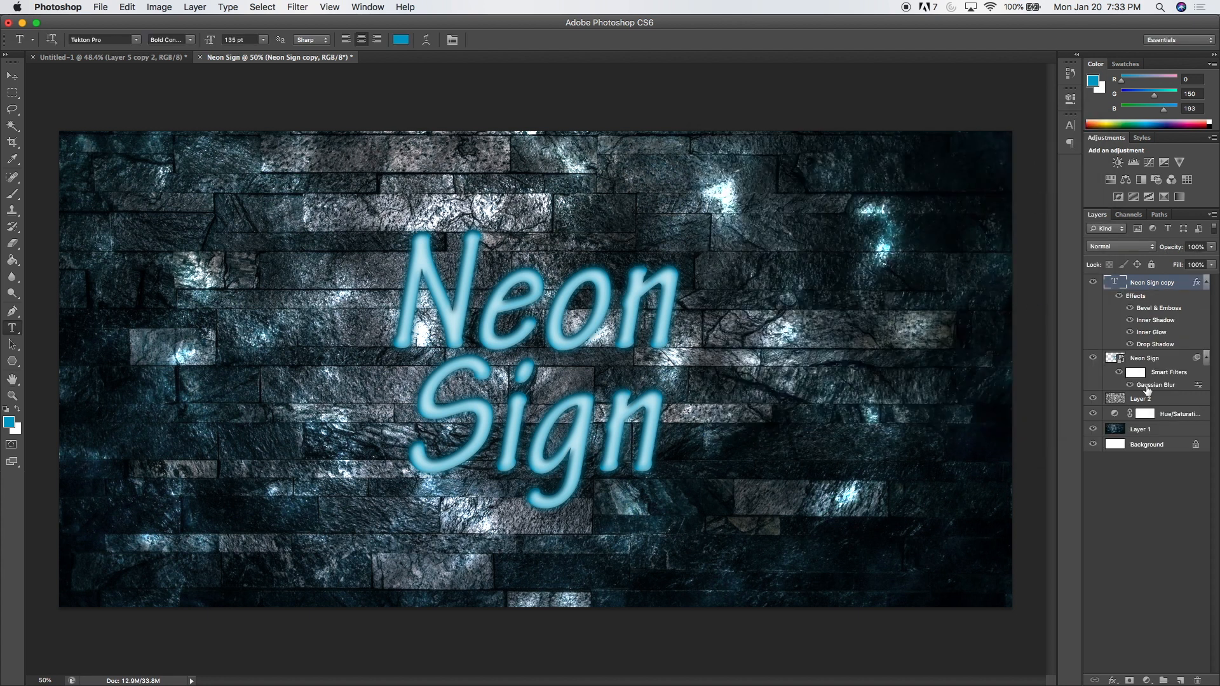
Add a layer mask to Layer 2 and set the Brush to a 500 px soft tip with 0% hardness.
{"action": "left_click", "coordinate": [1161, 405]}
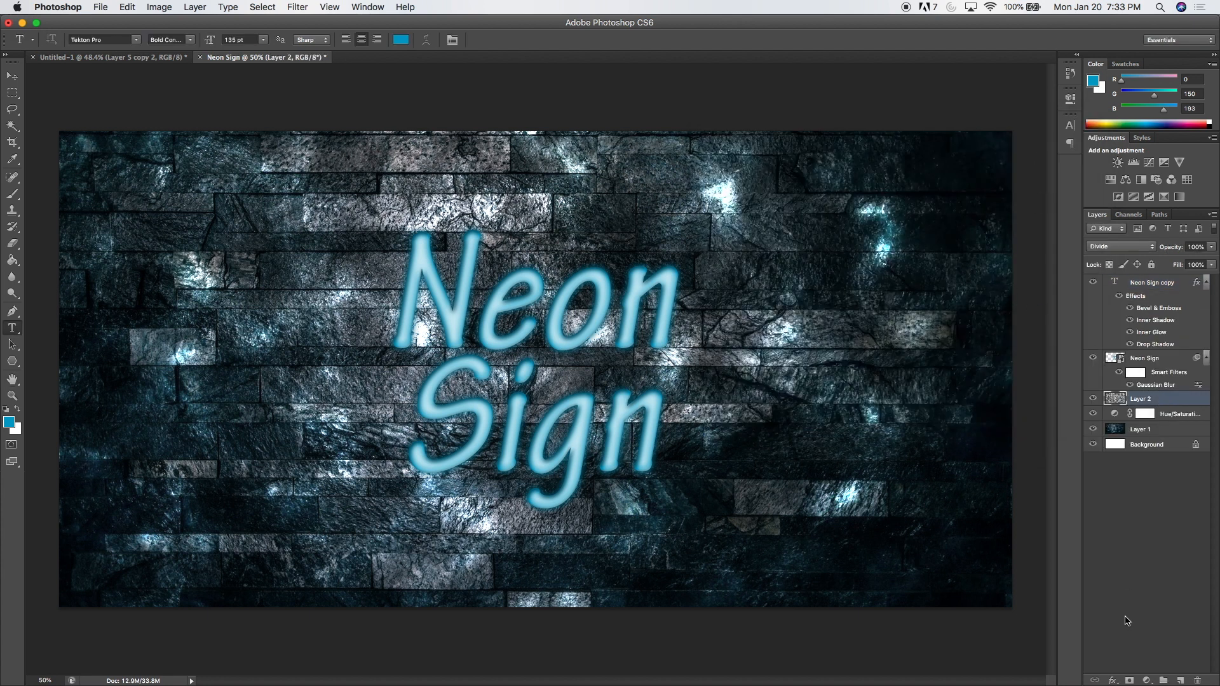
{"action": "left_click", "coordinate": [1131, 681]}
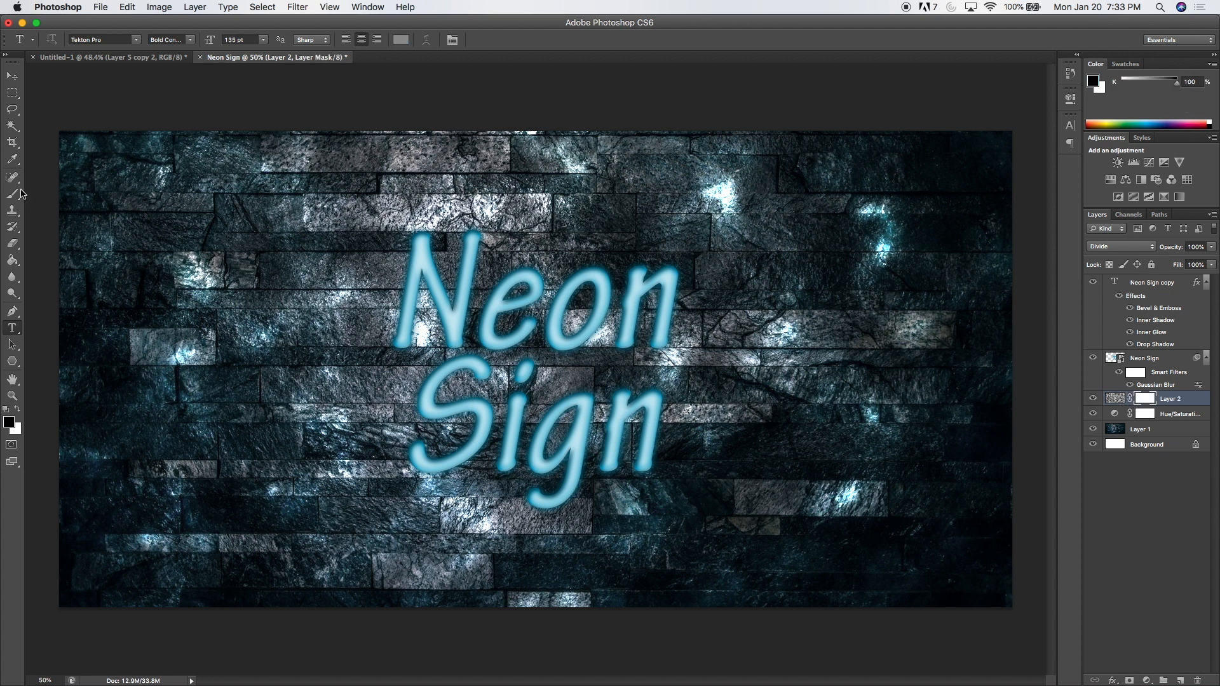
{"action": "left_click", "coordinate": [12, 197]}
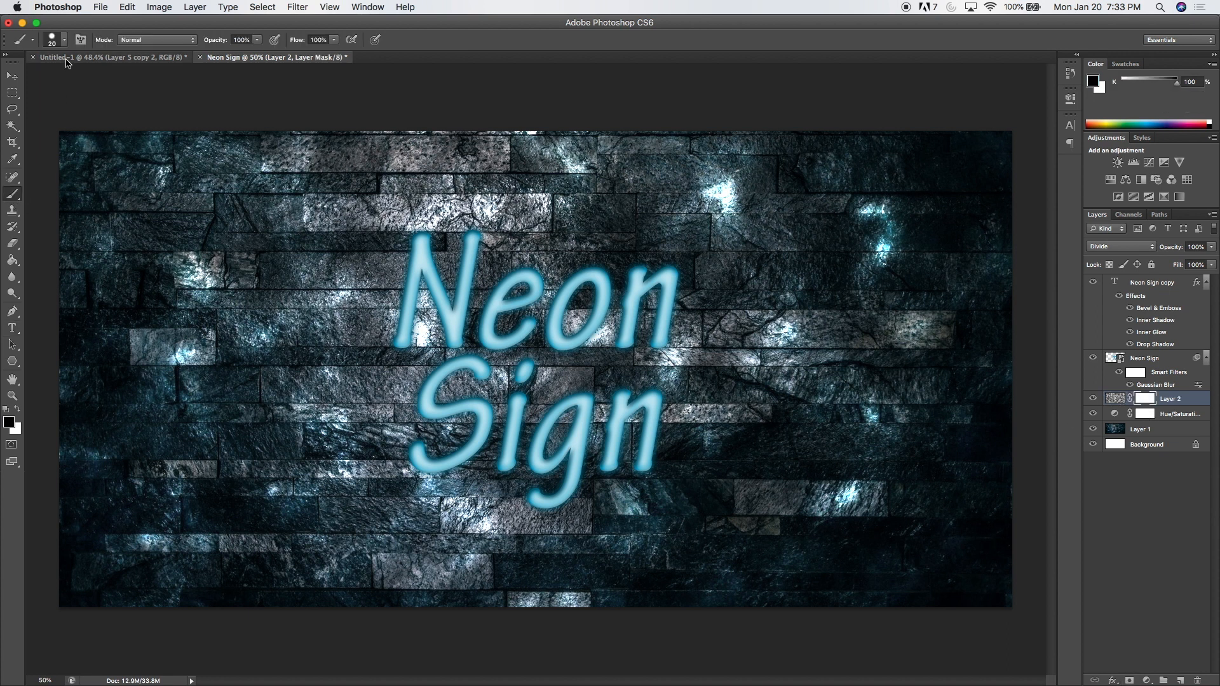
{"action": "left_click", "coordinate": [64, 39]}
{"action": "left_click", "coordinate": [71, 77]}
{"action": "mouse_move", "coordinate": [72, 77]}
{"action": "left_mouse_down"}
{"action": "mouse_move", "coordinate": [127, 84]}
{"action": "mouse_move", "coordinate": [128, 113]}
{"action": "mouse_move", "coordinate": [7, 114]}
{"action": "left_mouse_up"}
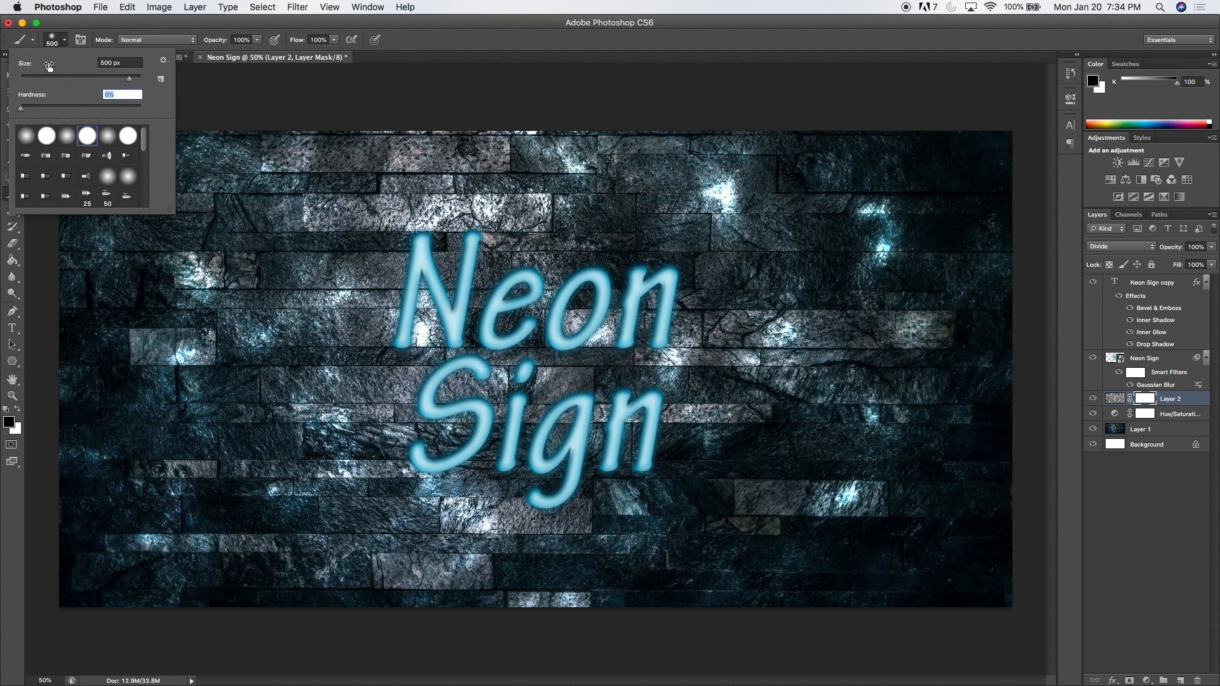
{"action": "left_click", "coordinate": [286, 97]}
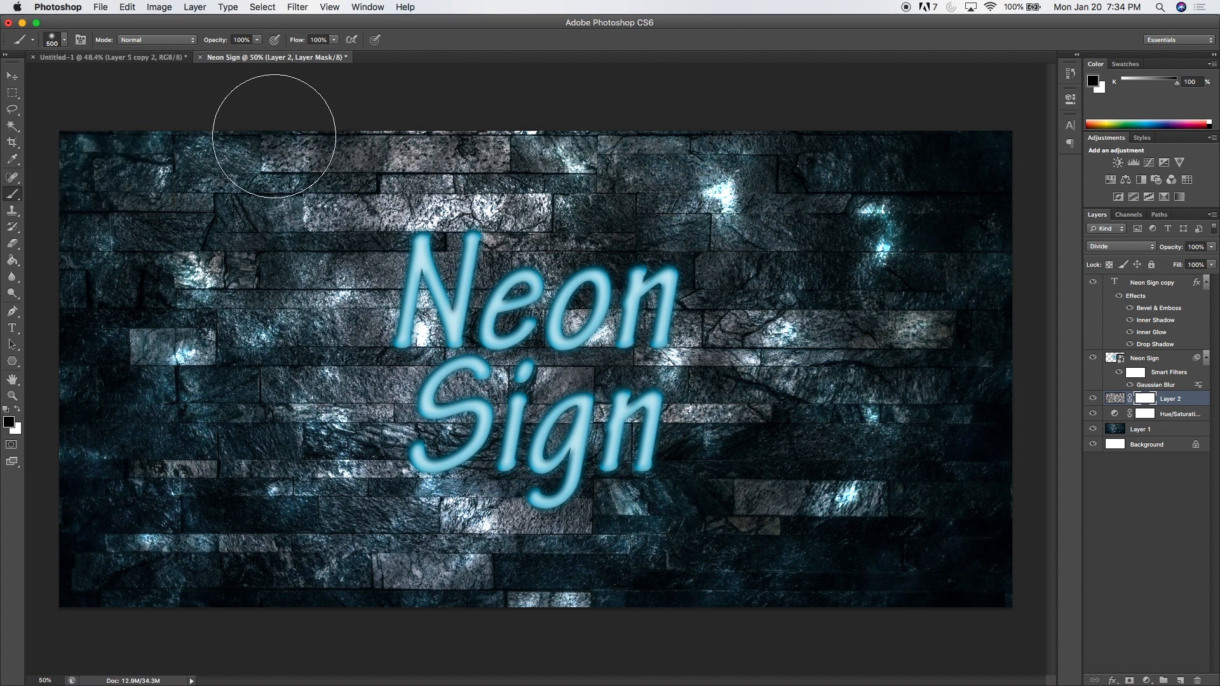
Enlarge the brush to 1000 px and paint black on Layer 2's mask around the outer wall, keeping the centre behind the text.
{"action": "key", "text": "bracketright"}
{"action": "key", "text": "bracketright"}
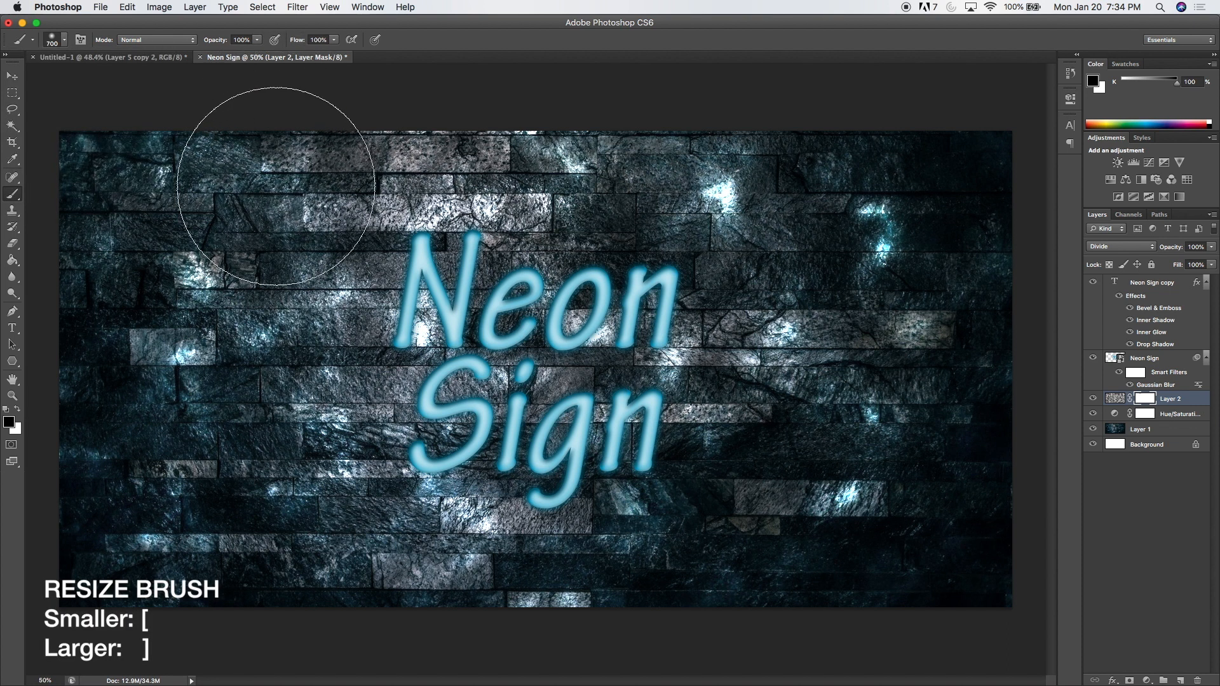
{"action": "key", "text": "bracketright"}
{"action": "key", "text": "bracketright"}
{"action": "key", "text": "bracketright"}
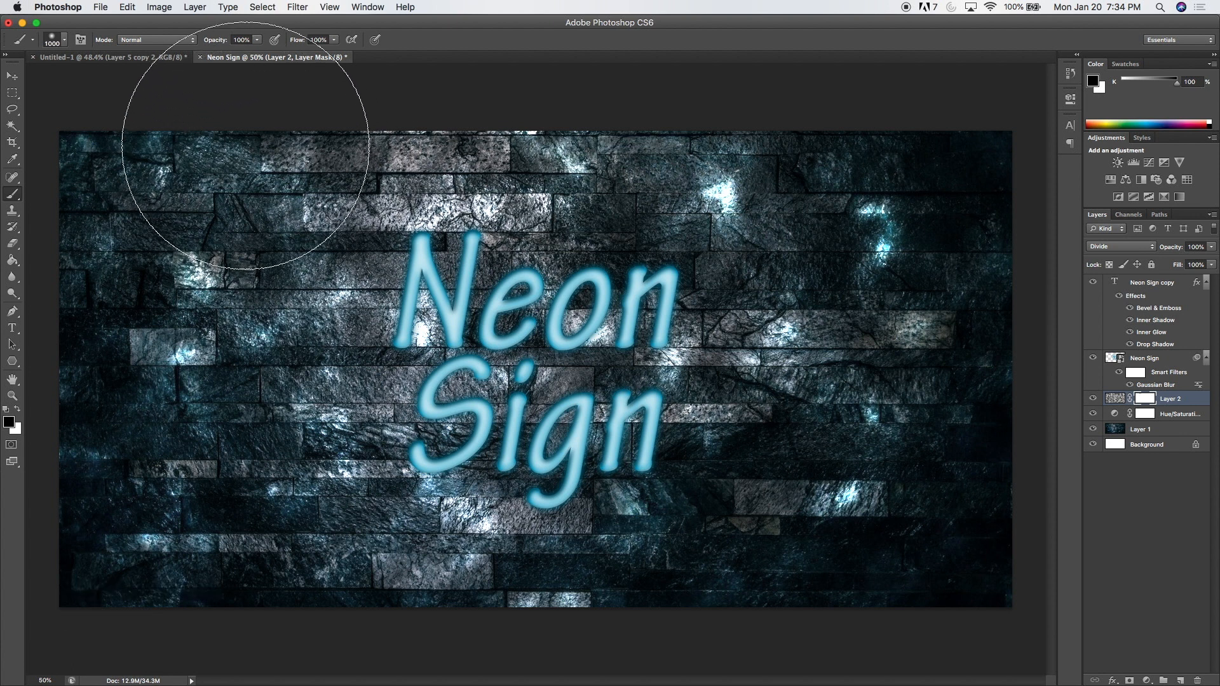
{"action": "mouse_move", "coordinate": [245, 124]}
{"action": "left_mouse_down"}
{"action": "mouse_move", "coordinate": [110, 222]}
{"action": "mouse_move", "coordinate": [72, 310]}
{"action": "mouse_move", "coordinate": [57, 454]}
{"action": "mouse_move", "coordinate": [117, 564]}
{"action": "mouse_move", "coordinate": [127, 435]}
{"action": "mouse_move", "coordinate": [169, 311]}
{"action": "mouse_move", "coordinate": [164, 364]}
{"action": "mouse_move", "coordinate": [198, 520]}
{"action": "mouse_move", "coordinate": [201, 362]}
{"action": "mouse_move", "coordinate": [245, 192]}
{"action": "mouse_move", "coordinate": [316, 128]}
{"action": "mouse_move", "coordinate": [518, 87]}
{"action": "mouse_move", "coordinate": [613, 90]}
{"action": "mouse_move", "coordinate": [822, 155]}
{"action": "mouse_move", "coordinate": [934, 221]}
{"action": "mouse_move", "coordinate": [861, 188]}
{"action": "mouse_move", "coordinate": [975, 421]}
{"action": "mouse_move", "coordinate": [985, 524]}
{"action": "mouse_move", "coordinate": [954, 399]}
{"action": "mouse_move", "coordinate": [775, 575]}
{"action": "mouse_move", "coordinate": [829, 495]}
{"action": "mouse_move", "coordinate": [861, 336]}
{"action": "mouse_move", "coordinate": [864, 237]}
{"action": "mouse_move", "coordinate": [835, 174]}
{"action": "mouse_move", "coordinate": [675, 113]}
{"action": "mouse_move", "coordinate": [525, 203]}
{"action": "mouse_move", "coordinate": [291, 423]}
{"action": "mouse_move", "coordinate": [200, 442]}
{"action": "mouse_move", "coordinate": [279, 565]}
{"action": "mouse_move", "coordinate": [448, 670]}
{"action": "mouse_move", "coordinate": [556, 684]}
{"action": "mouse_move", "coordinate": [286, 638]}
{"action": "mouse_move", "coordinate": [662, 685]}
{"action": "mouse_move", "coordinate": [691, 676]}
{"action": "mouse_move", "coordinate": [245, 615]}
{"action": "mouse_move", "coordinate": [186, 365]}
{"action": "mouse_move", "coordinate": [239, 257]}
{"action": "mouse_move", "coordinate": [205, 342]}
{"action": "mouse_move", "coordinate": [220, 398]}
{"action": "mouse_move", "coordinate": [200, 295]}
{"action": "mouse_move", "coordinate": [210, 291]}
{"action": "mouse_move", "coordinate": [202, 314]}
{"action": "mouse_move", "coordinate": [226, 405]}
{"action": "left_mouse_up"}
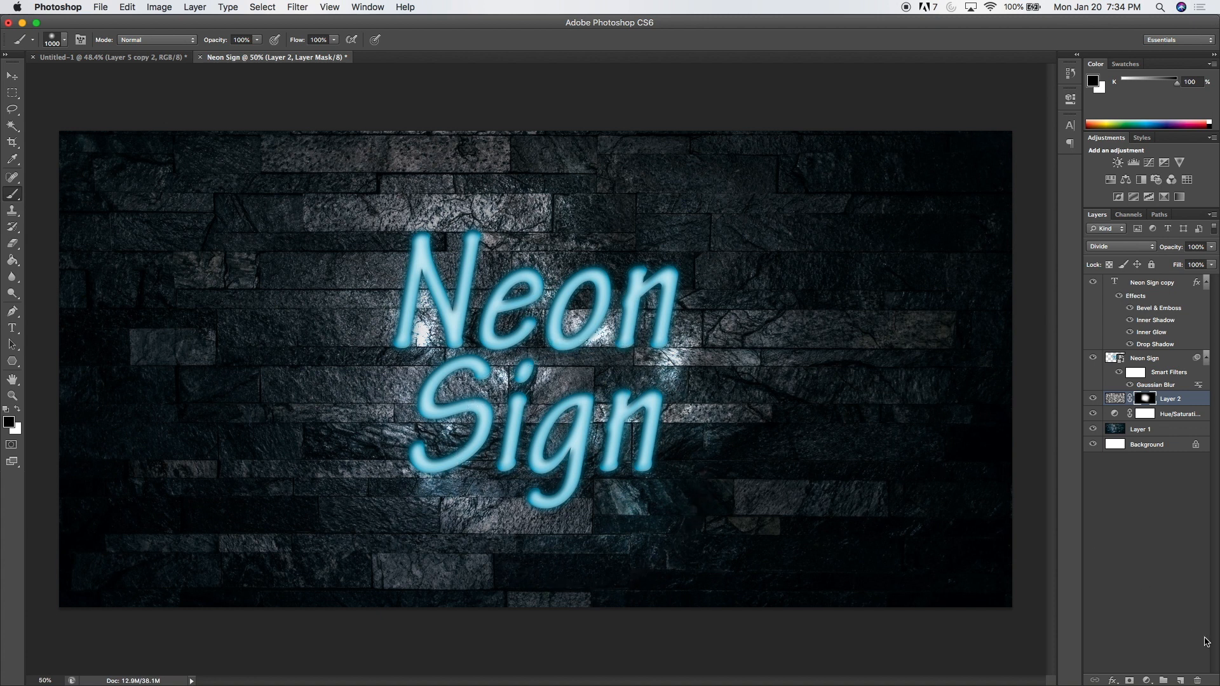
Create a new layer above Layer 2 and set the brush's foreground color to blue RGB 0, 144, 186.
{"action": "left_click", "coordinate": [1180, 681]}
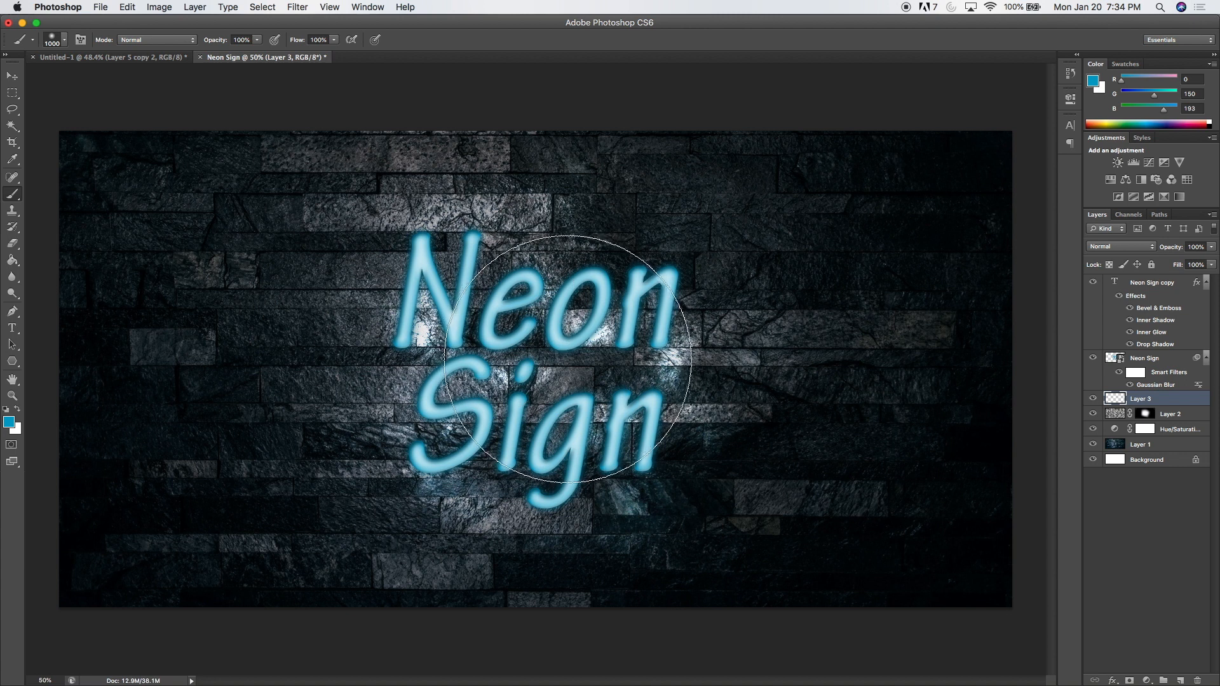
{"action": "left_click", "coordinate": [9, 422]}
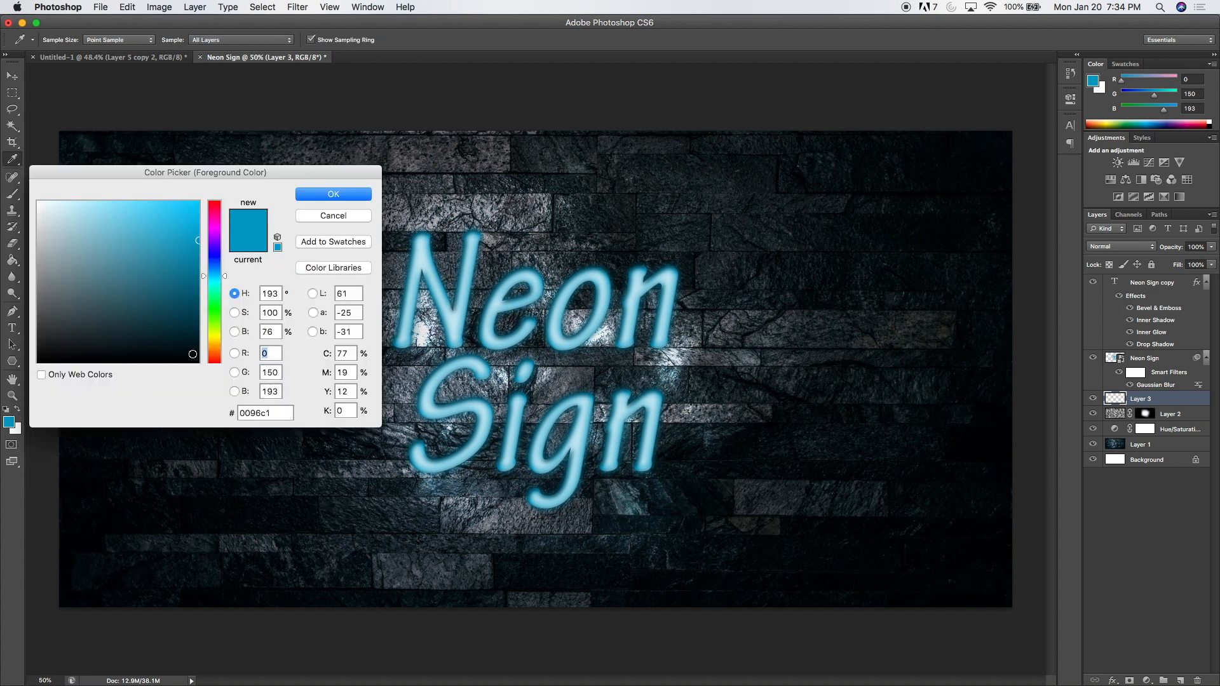
{"action": "left_click", "coordinate": [431, 233]}
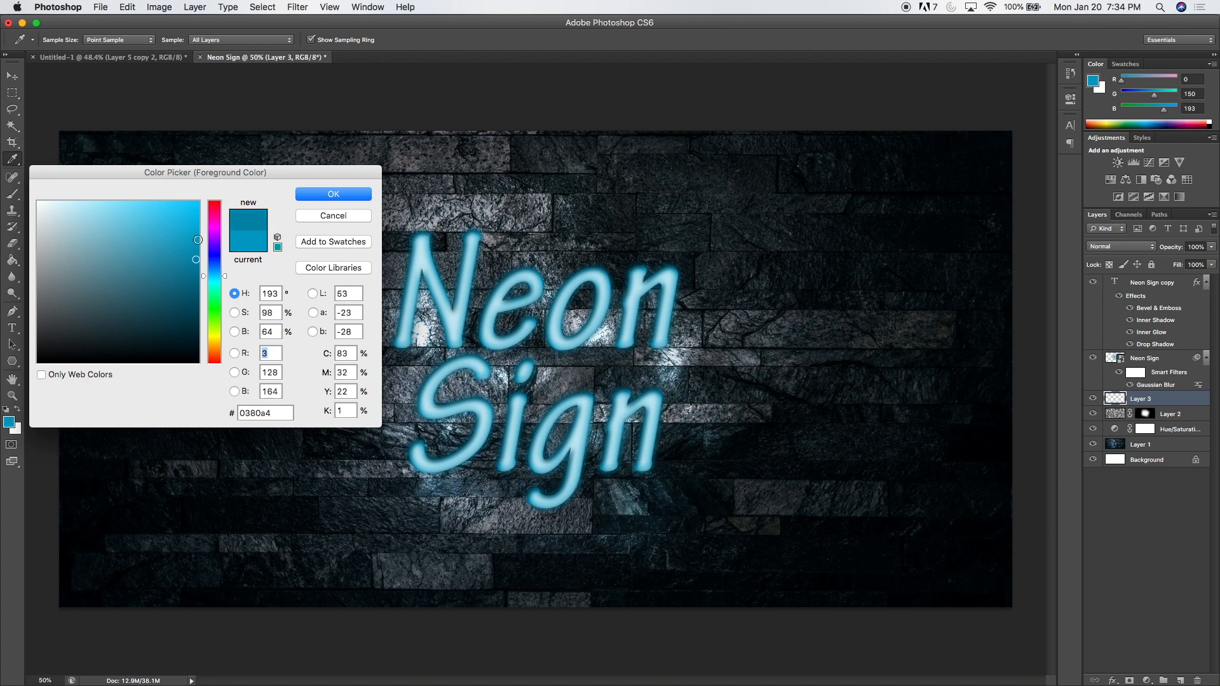
{"action": "left_click_drag", "start_coordinate": [184, 253], "coordinate": [201, 245]}
{"action": "left_click", "coordinate": [317, 195]}
{"action": "key", "text": "b"}
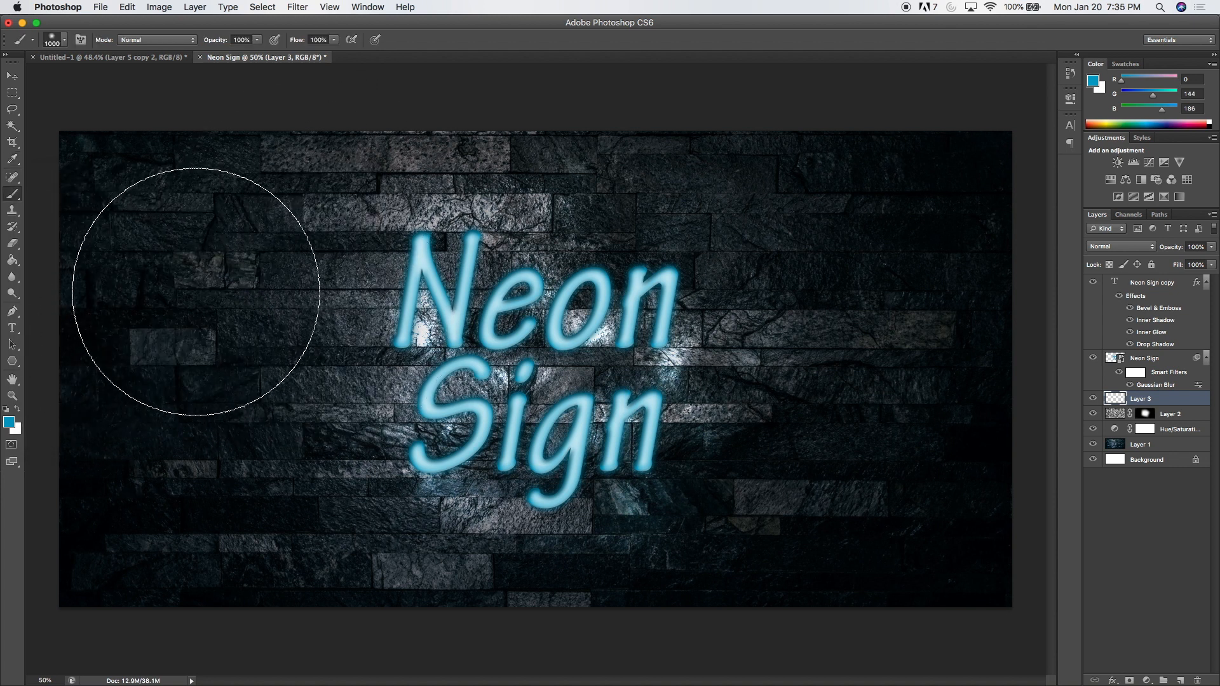
Paint a soft blue glow behind both words of the Neon Sign text on the new layer with an 800 px brush.
{"action": "key", "text": "bracketright"}
{"action": "key", "text": "bracketright"}
{"action": "key", "text": "bracketleft"}
{"action": "key", "text": "bracketleft"}
{"action": "key", "text": "bracketleft"}
{"action": "key", "text": "bracketleft"}
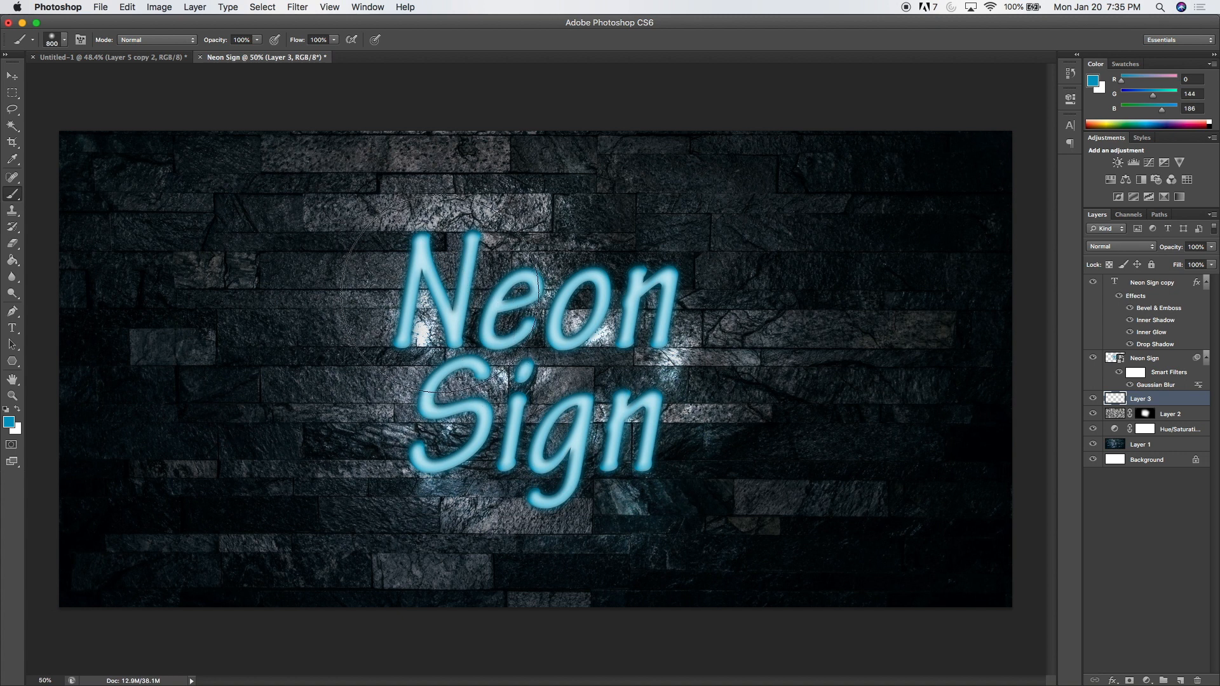
{"action": "left_click", "coordinate": [438, 288]}
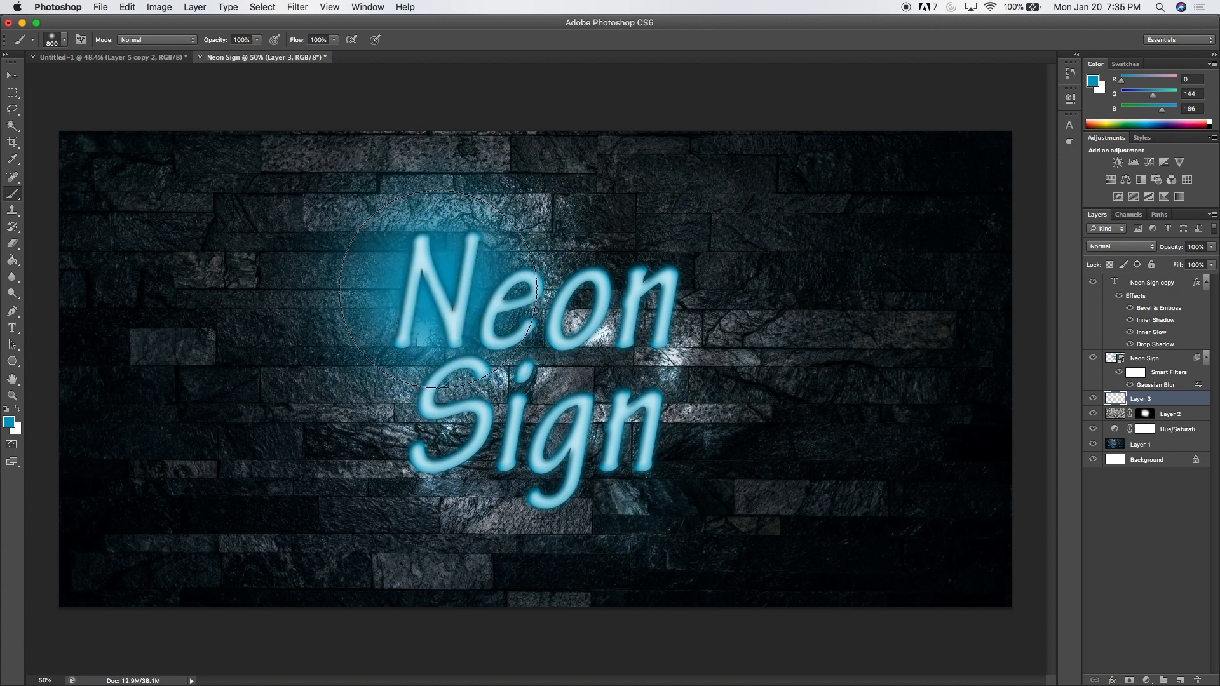
{"action": "left_click", "coordinate": [540, 289]}
{"action": "left_click", "coordinate": [615, 303]}
{"action": "left_click", "coordinate": [663, 293]}
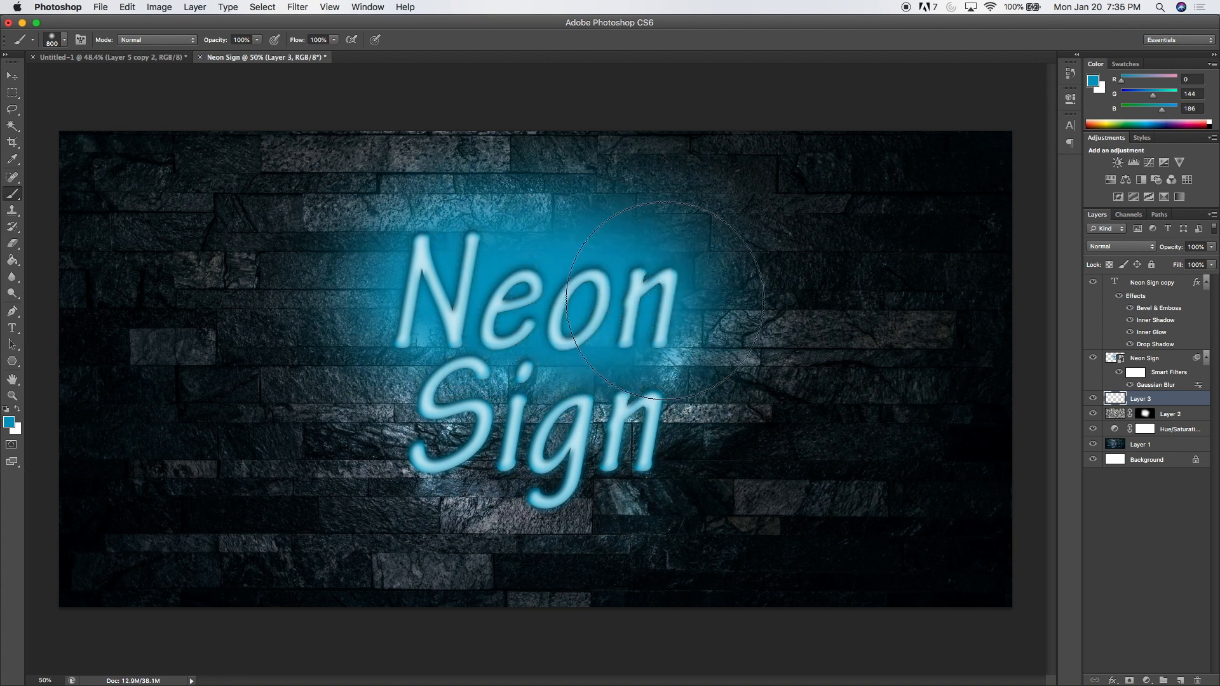
{"action": "left_click", "coordinate": [723, 290]}
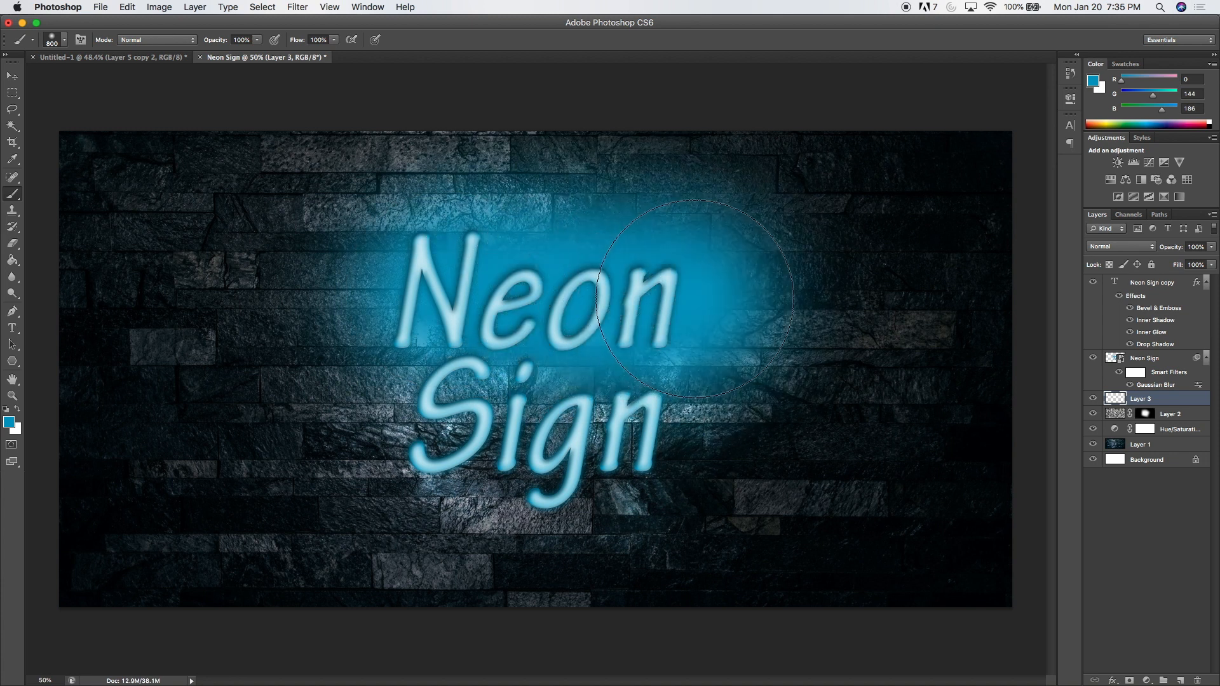
{"action": "left_click", "coordinate": [661, 461]}
{"action": "left_click", "coordinate": [591, 473]}
{"action": "left_click", "coordinate": [480, 458]}
{"action": "left_click", "coordinate": [425, 450]}
{"action": "left_click", "coordinate": [409, 448]}
{"action": "left_click", "coordinate": [553, 511]}
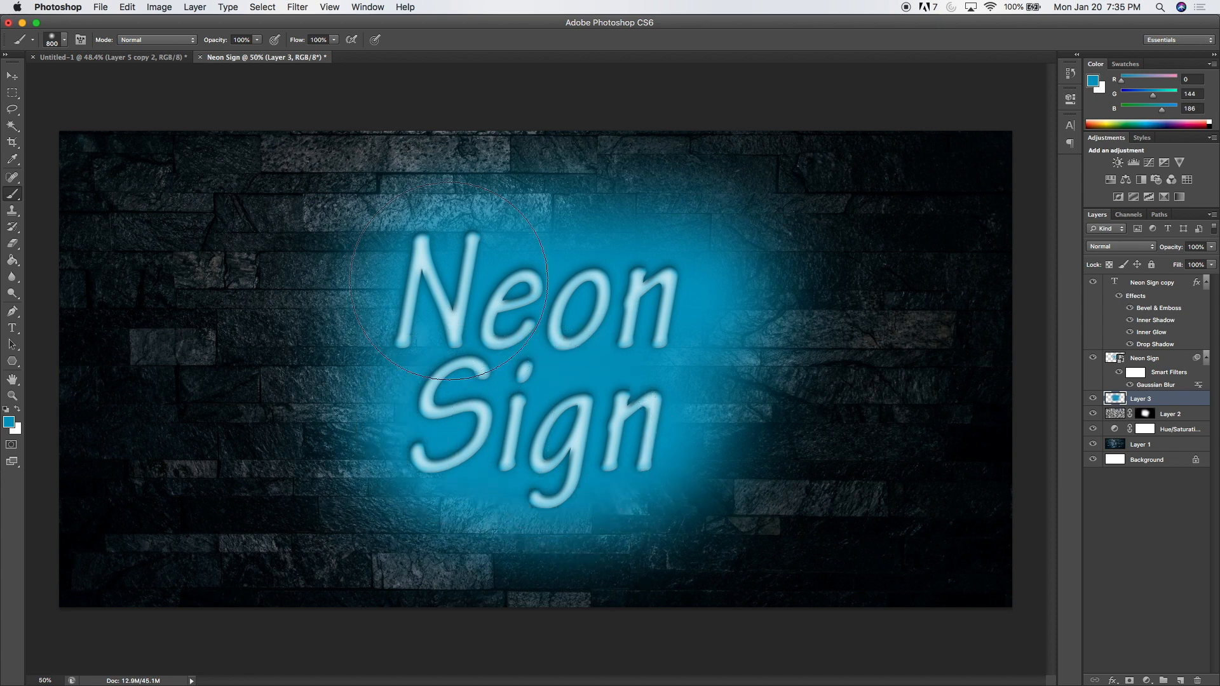
Finish painting the blue glow behind the text on Layer 3, then set the layer to Soft Light at 41% opacity.
{"action": "left_click", "coordinate": [443, 265]}
{"action": "left_click", "coordinate": [443, 272]}
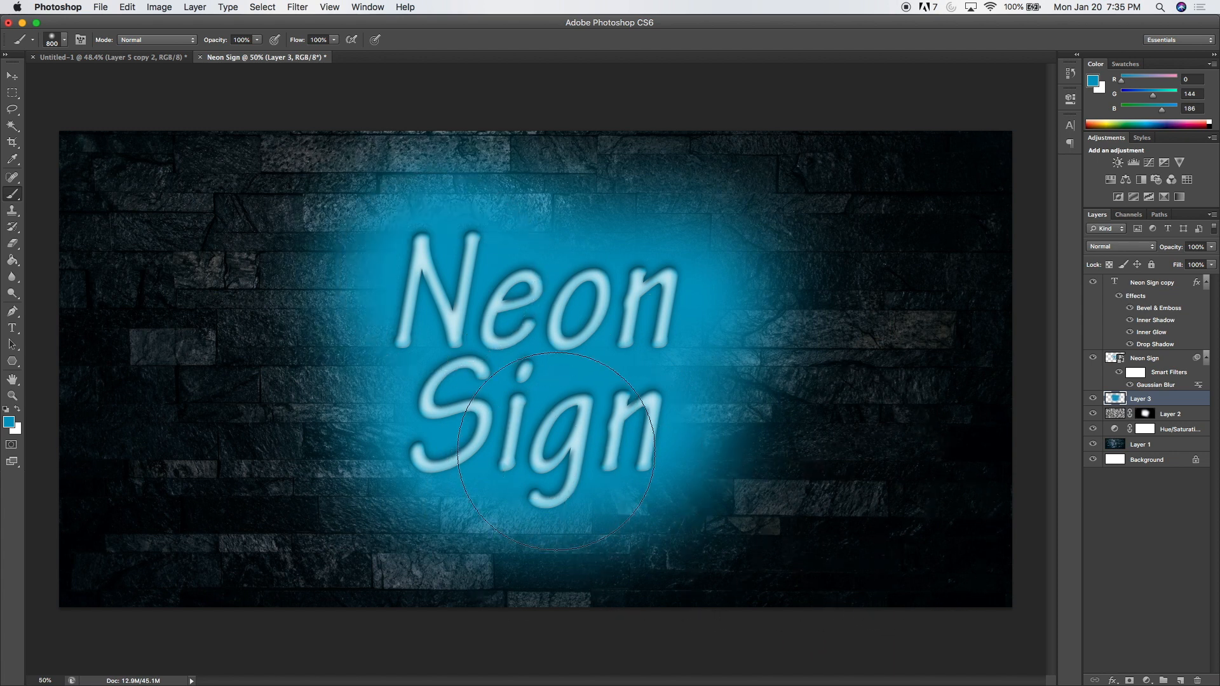
{"action": "left_click", "coordinate": [561, 446]}
{"action": "left_click", "coordinate": [1103, 248]}
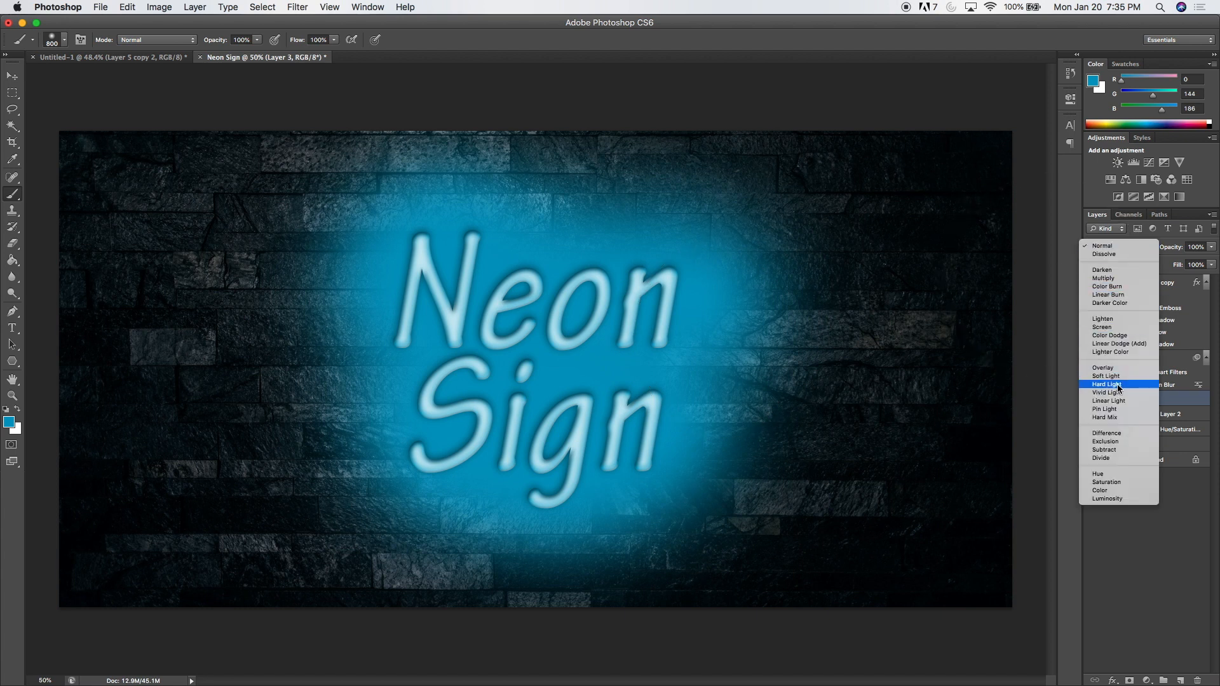
{"action": "left_click", "coordinate": [1106, 377]}
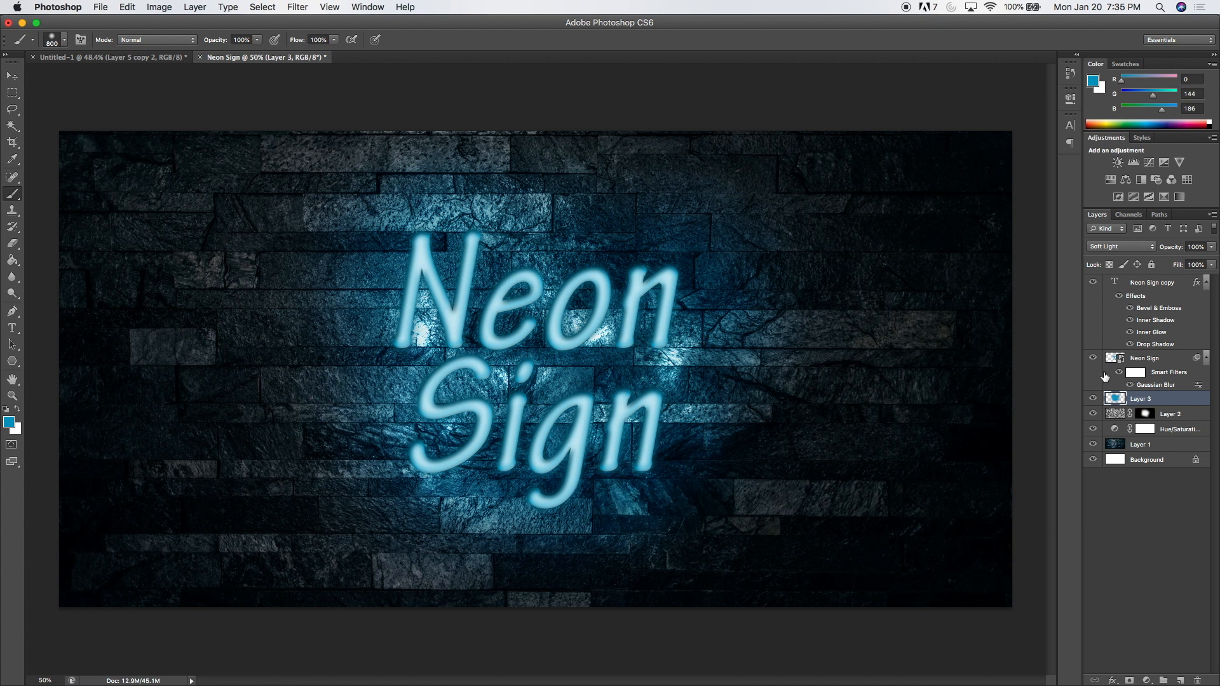
{"action": "left_click_drag", "start_coordinate": [1171, 253], "coordinate": [1134, 252]}
Reset the foreground color to black and set the Brush to a hard-edged 20 px tip.
{"action": "left_click", "coordinate": [6, 411]}
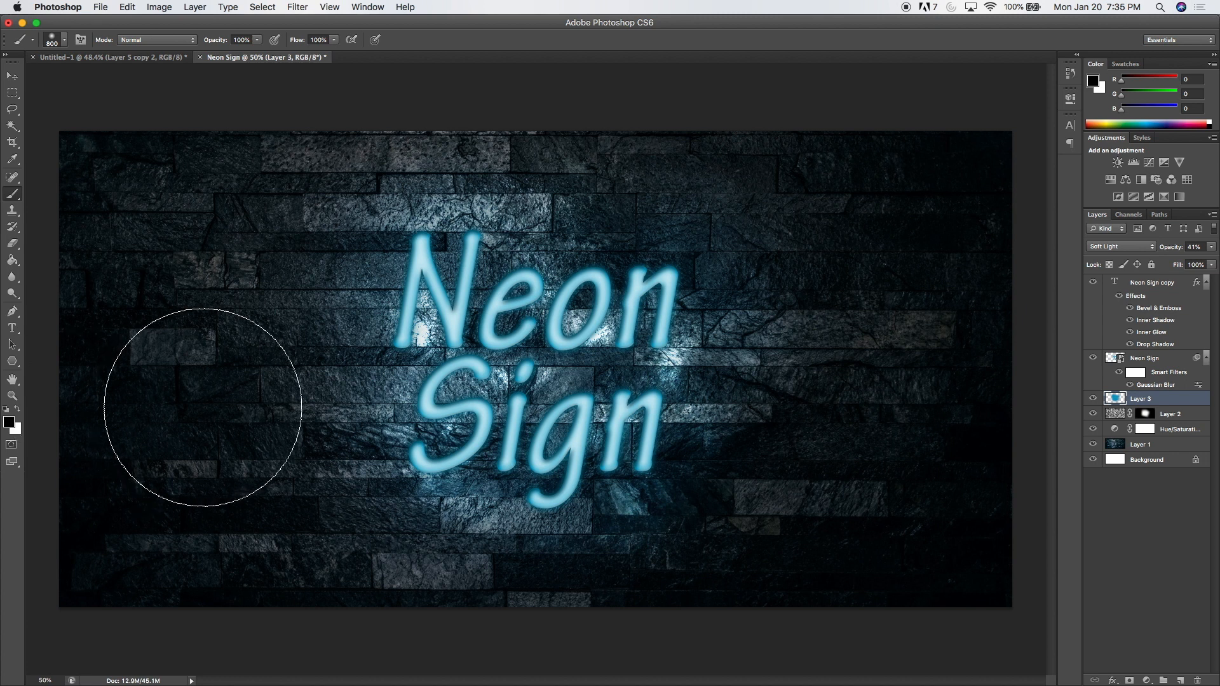
{"action": "key", "text": "bracketleft"}
{"action": "key", "text": "bracketleft"}
{"action": "key", "text": "bracketleft"}
{"action": "key", "text": "bracketleft"}
{"action": "key", "text": "bracketleft"}
{"action": "key", "text": "bracketleft"}
{"action": "key", "text": "bracketleft"}
{"action": "key", "text": "bracketleft"}
{"action": "key", "text": "bracketleft"}
{"action": "key", "text": "bracketleft"}
{"action": "key", "text": "bracketleft"}
{"action": "key", "text": "bracketleft"}
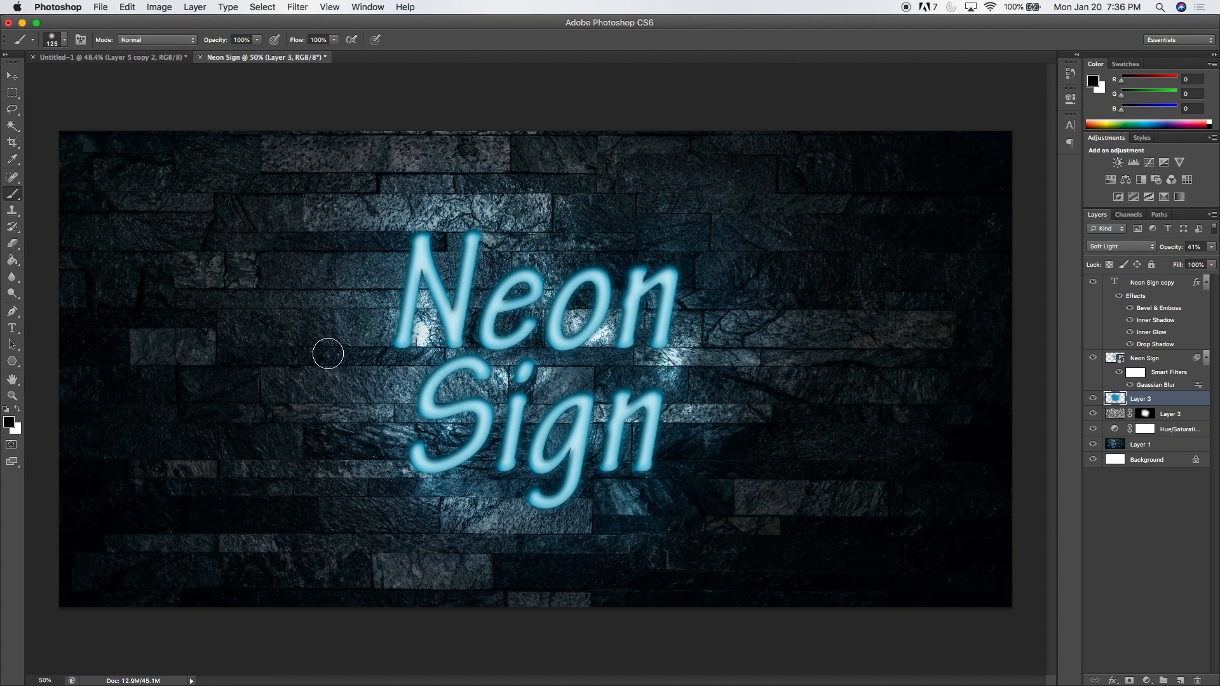
{"action": "left_click", "coordinate": [65, 39]}
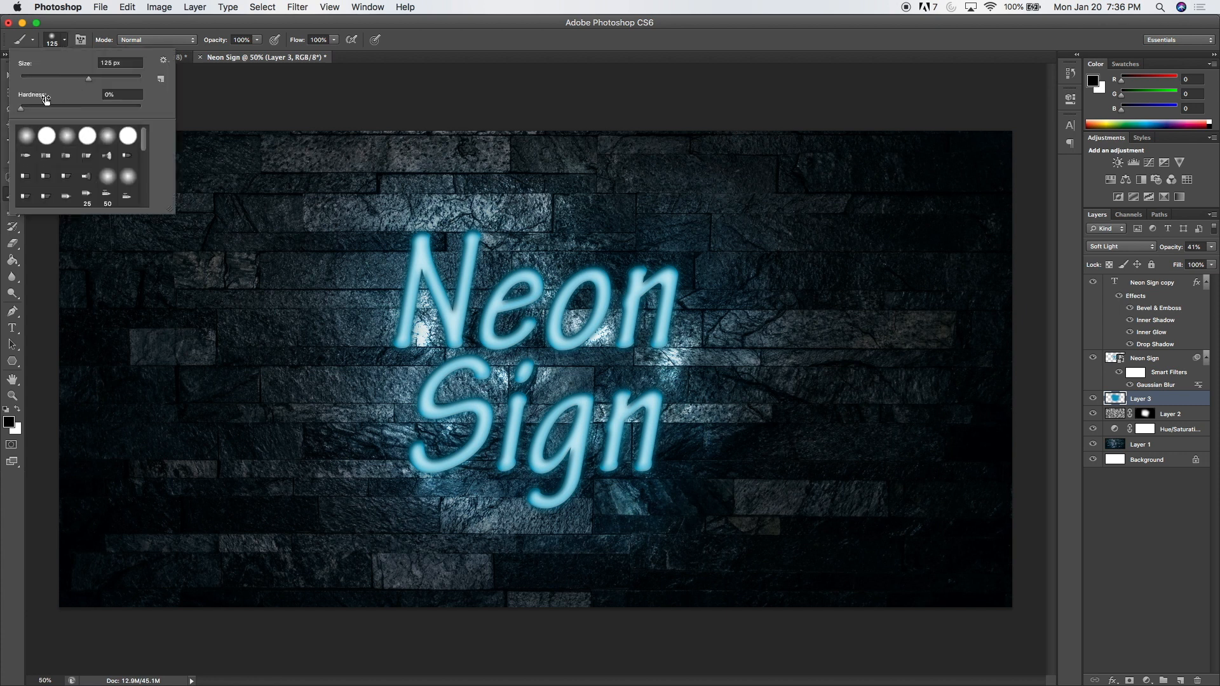
{"action": "left_click_drag", "start_coordinate": [21, 113], "coordinate": [146, 113]}
{"action": "left_click_drag", "start_coordinate": [87, 83], "coordinate": [70, 85]}
{"action": "type", "text": "20"}
{"action": "key", "text": "Return"}
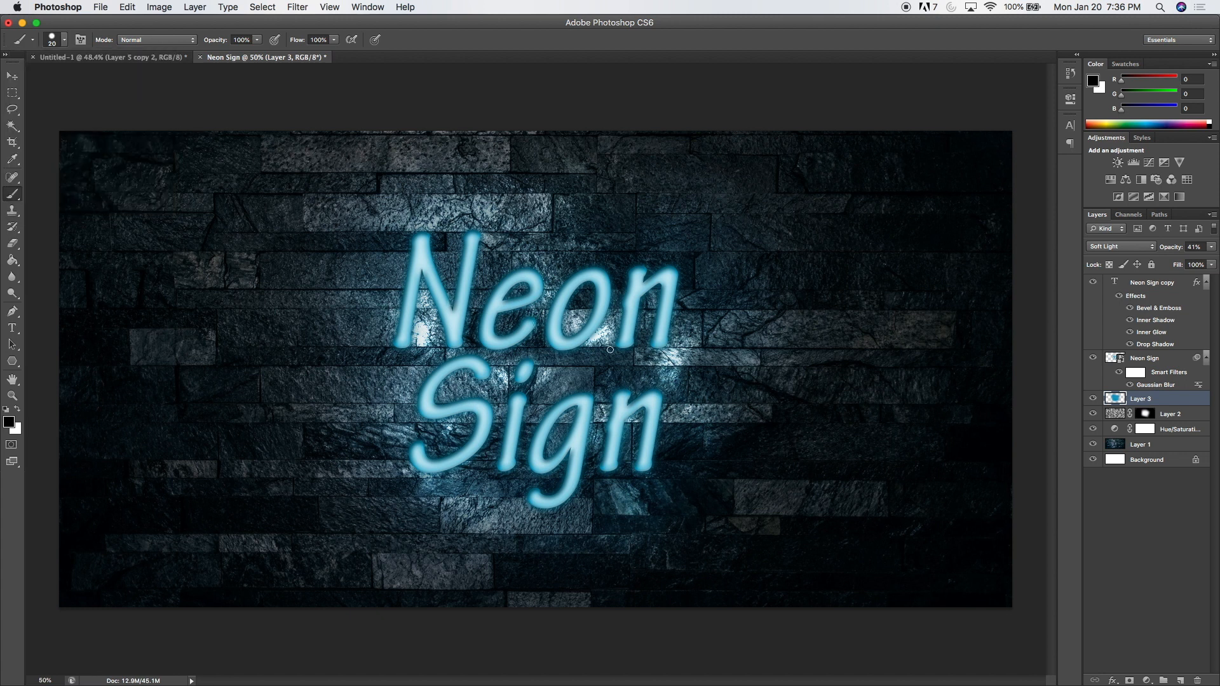
Create a new layer above Layer 3 and paint short black cables linking the letters within Neon and from the S to the g.
{"action": "left_click", "coordinate": [1180, 681]}
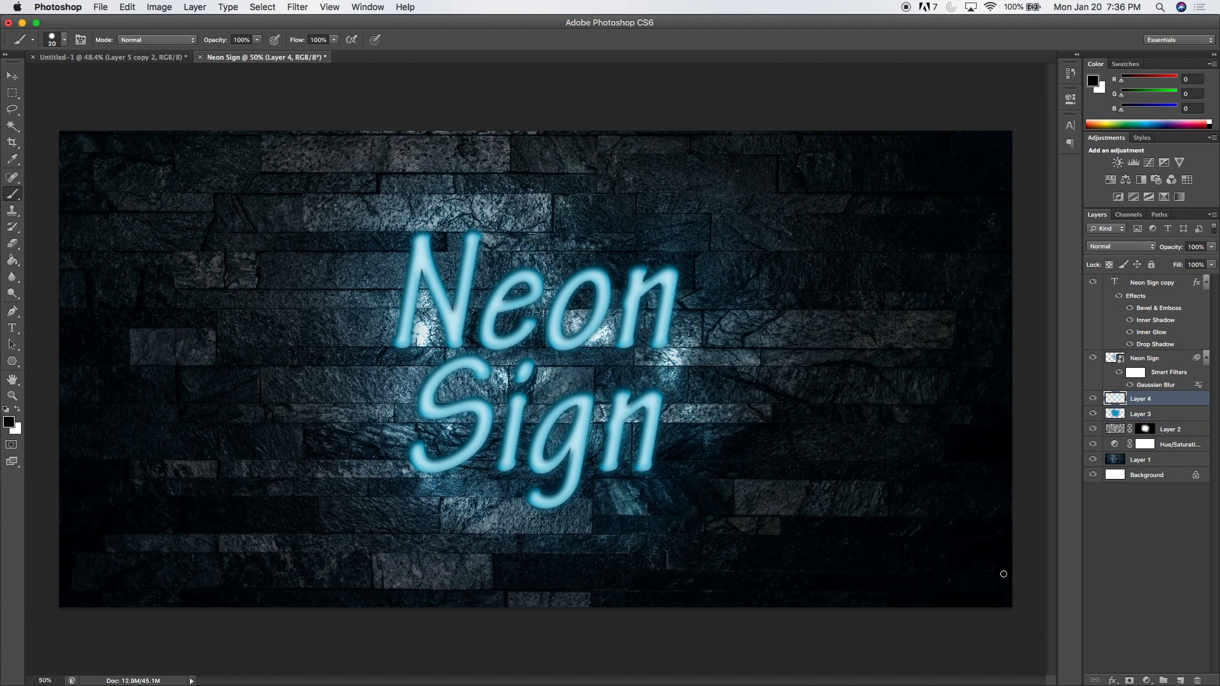
{"action": "scroll", "coordinate": [563, 372], "scroll_direction": "up", "scroll_amount": 5}
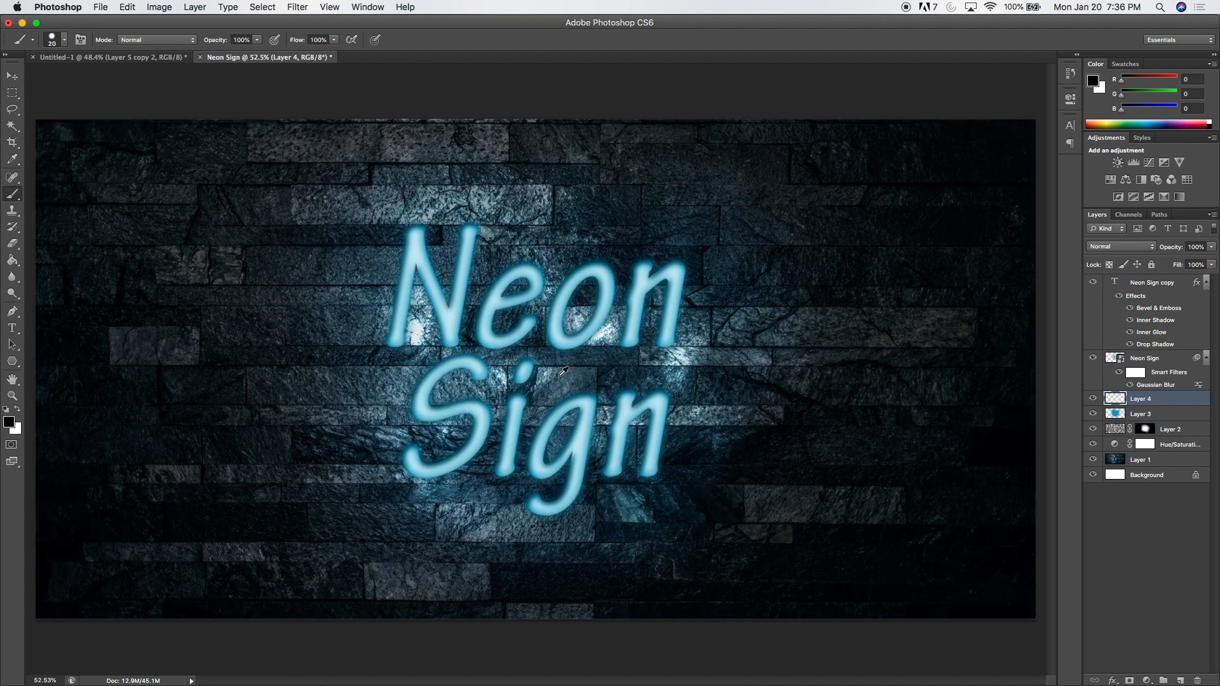
{"action": "scroll", "coordinate": [563, 371], "scroll_direction": "down", "scroll_amount": 1}
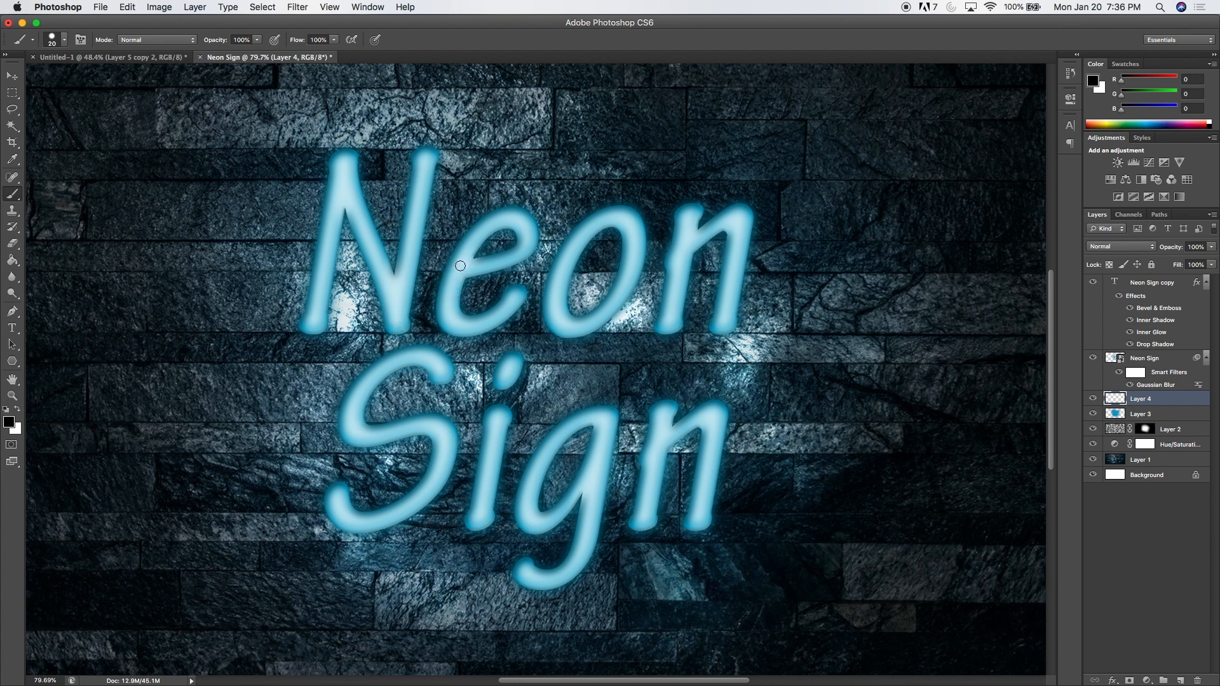
{"action": "left_click_drag", "start_coordinate": [433, 283], "coordinate": [400, 325]}
{"action": "left_click_drag", "start_coordinate": [522, 283], "coordinate": [567, 256]}
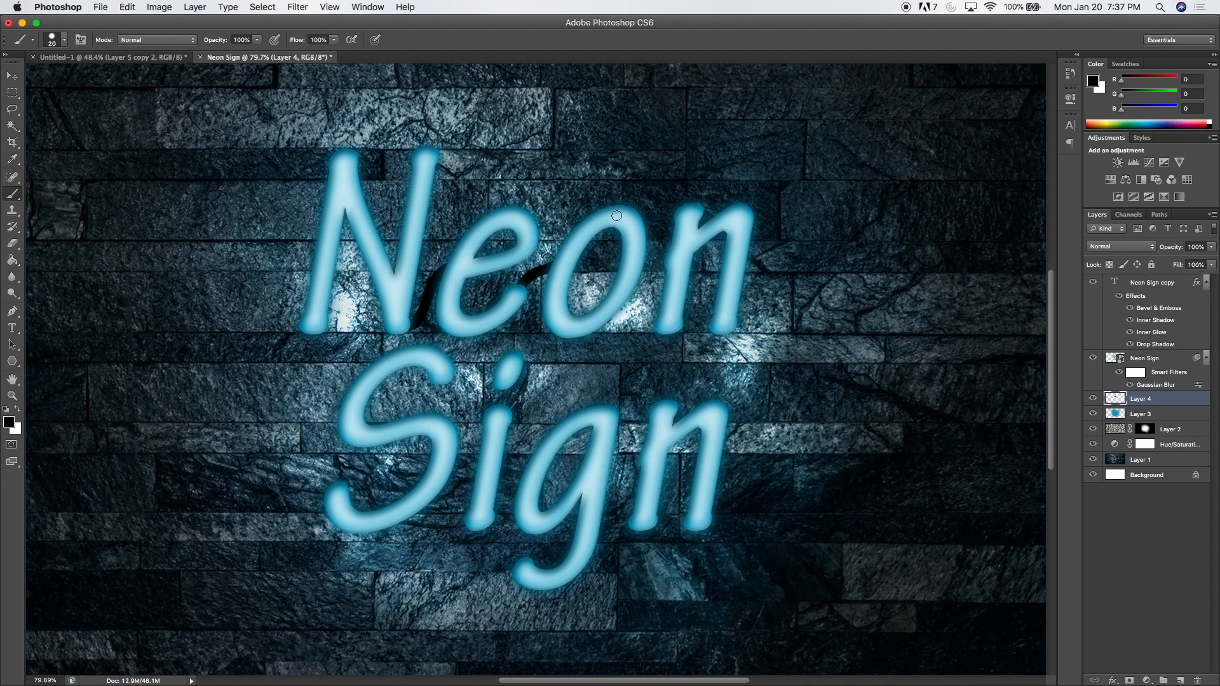
{"action": "mouse_move", "coordinate": [661, 264]}
{"action": "left_mouse_down"}
{"action": "mouse_move", "coordinate": [616, 264]}
{"action": "mouse_move", "coordinate": [601, 235]}
{"action": "left_mouse_up"}
{"action": "left_click_drag", "start_coordinate": [343, 484], "coordinate": [472, 523]}
{"action": "left_click_drag", "start_coordinate": [499, 410], "coordinate": [573, 425]}
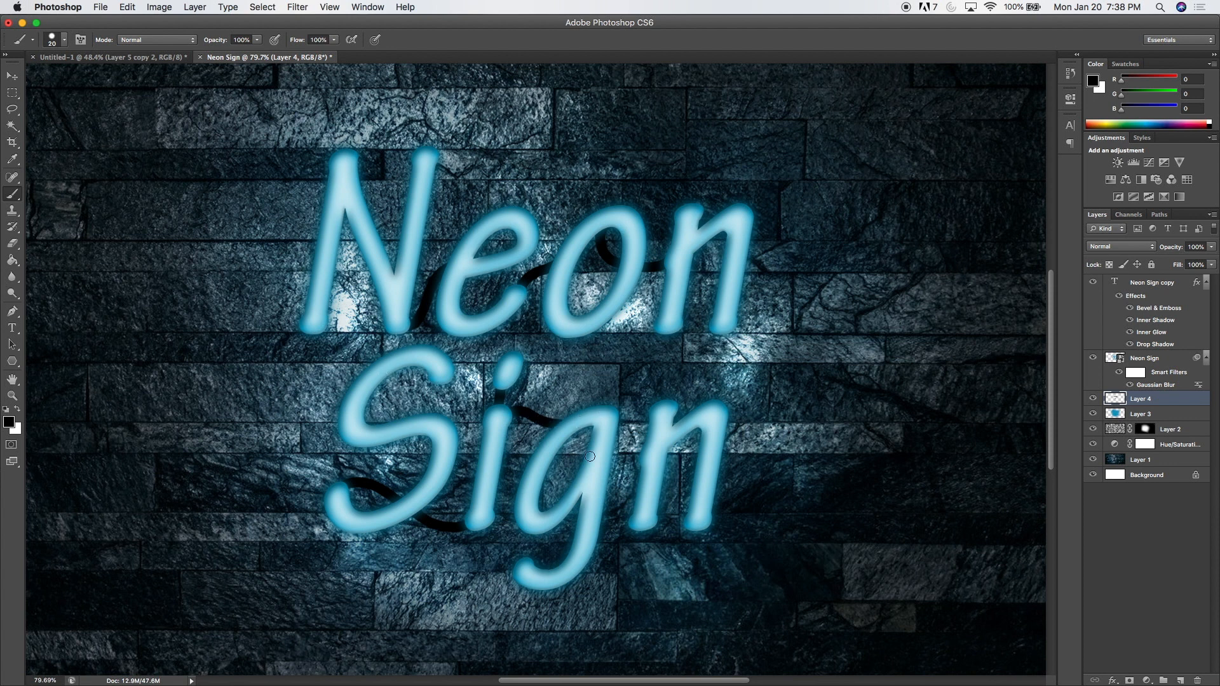
Draw a curved Pen tool path from the tail of the g to the first stem of the n in Sign.
{"action": "left_click", "coordinate": [10, 313]}
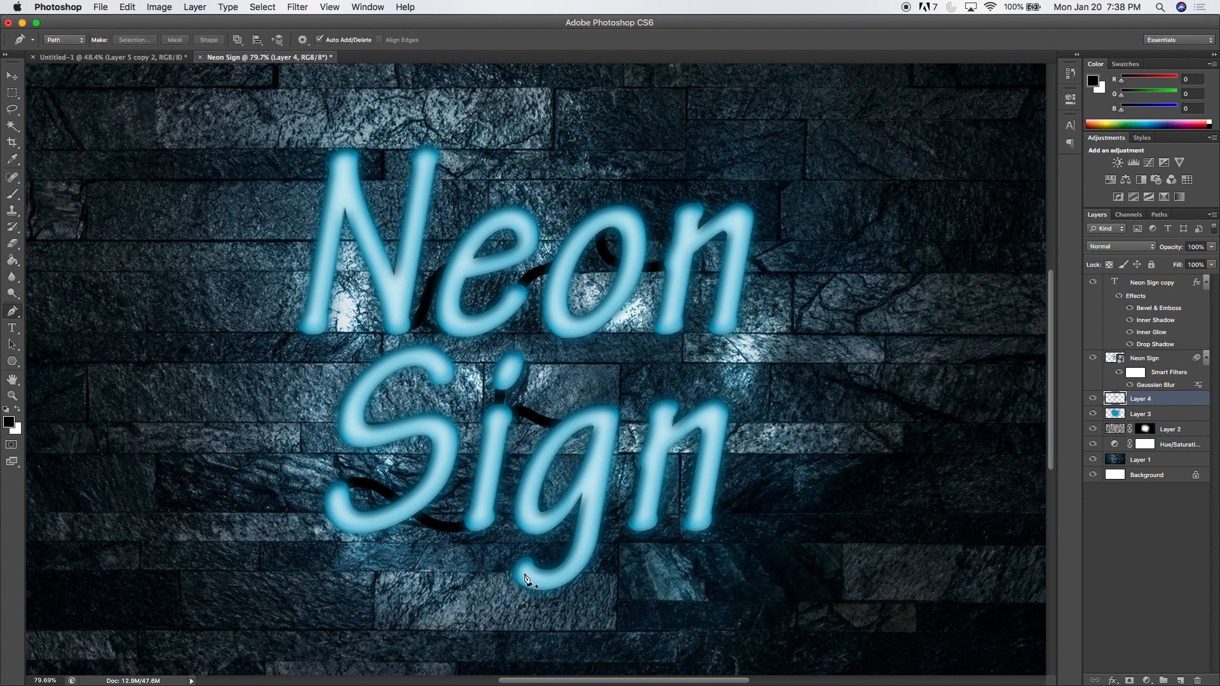
{"action": "left_click_drag", "start_coordinate": [524, 570], "coordinate": [523, 554]}
{"action": "key", "text": "super+z"}
{"action": "left_click_drag", "start_coordinate": [612, 508], "coordinate": [614, 502]}
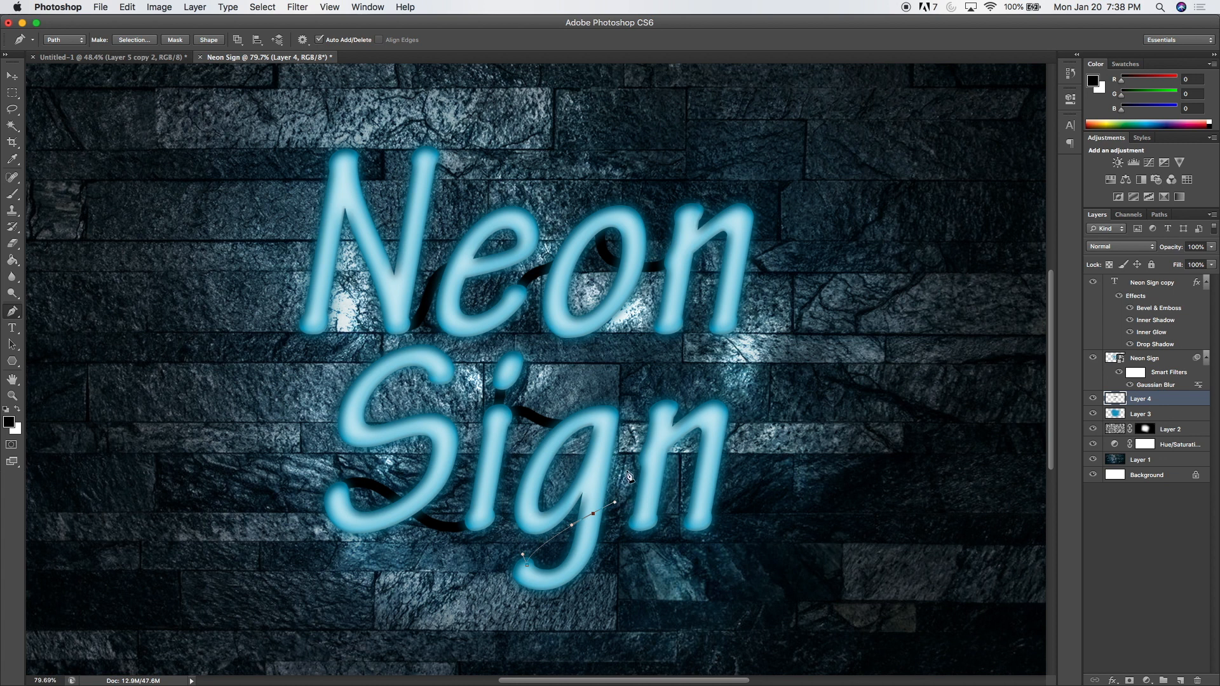
{"action": "left_click", "coordinate": [649, 448]}
Stroke the curved path between the g and n with the Brush, without simulated pressure, and dismiss the path.
{"action": "left_click", "coordinate": [13, 345]}
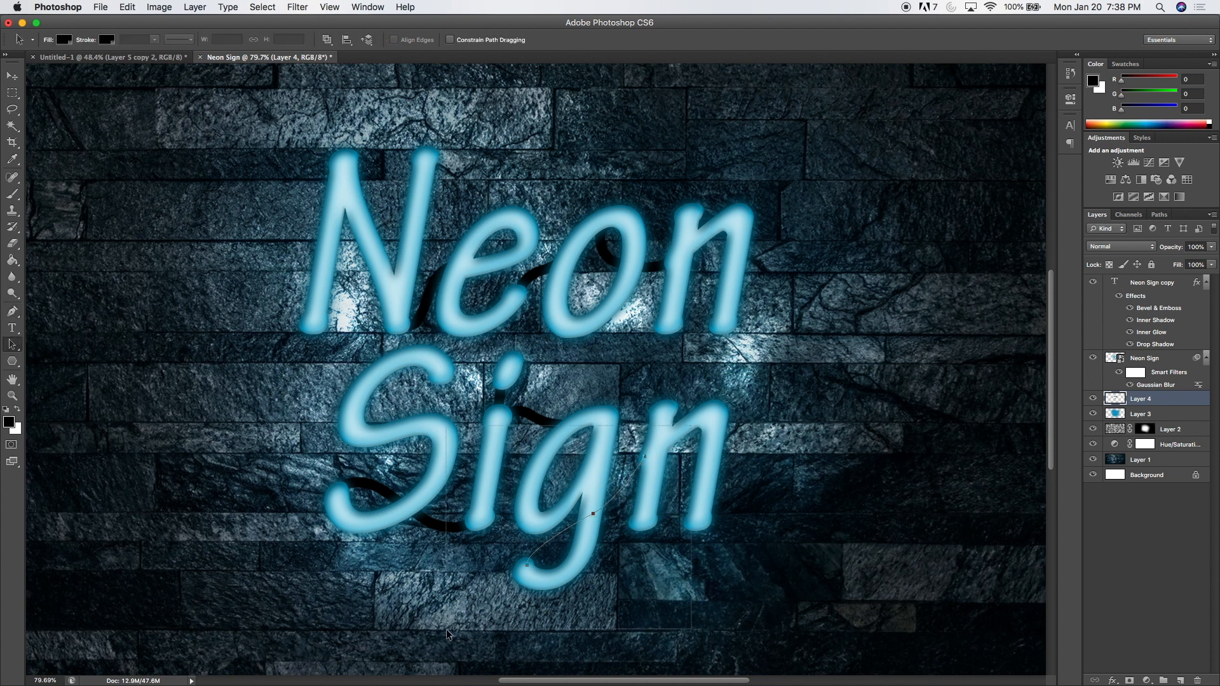
{"action": "right_click", "coordinate": [563, 526]}
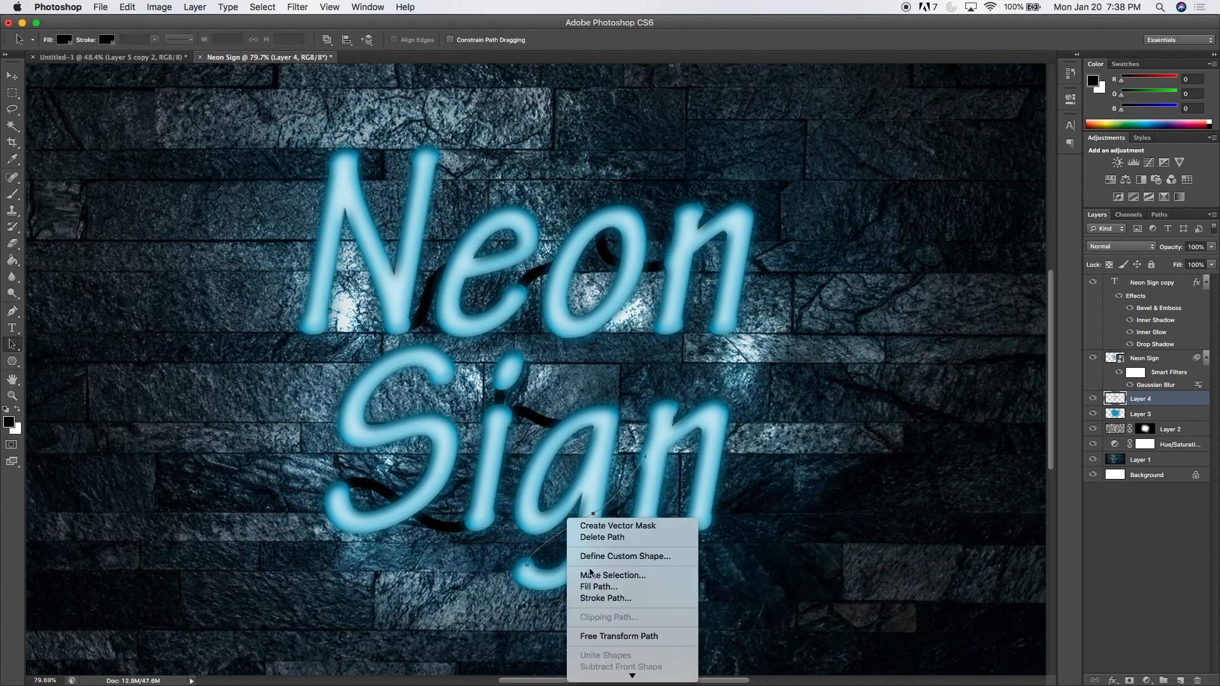
{"action": "left_click", "coordinate": [598, 599]}
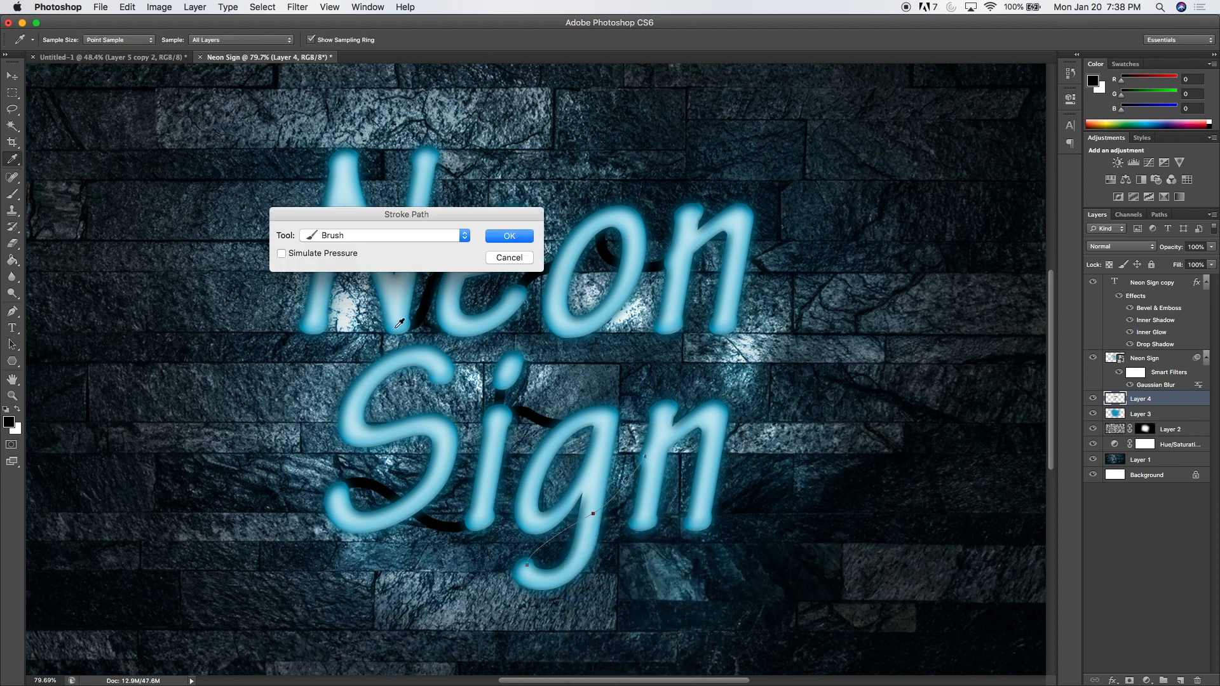
{"action": "left_click", "coordinate": [327, 236]}
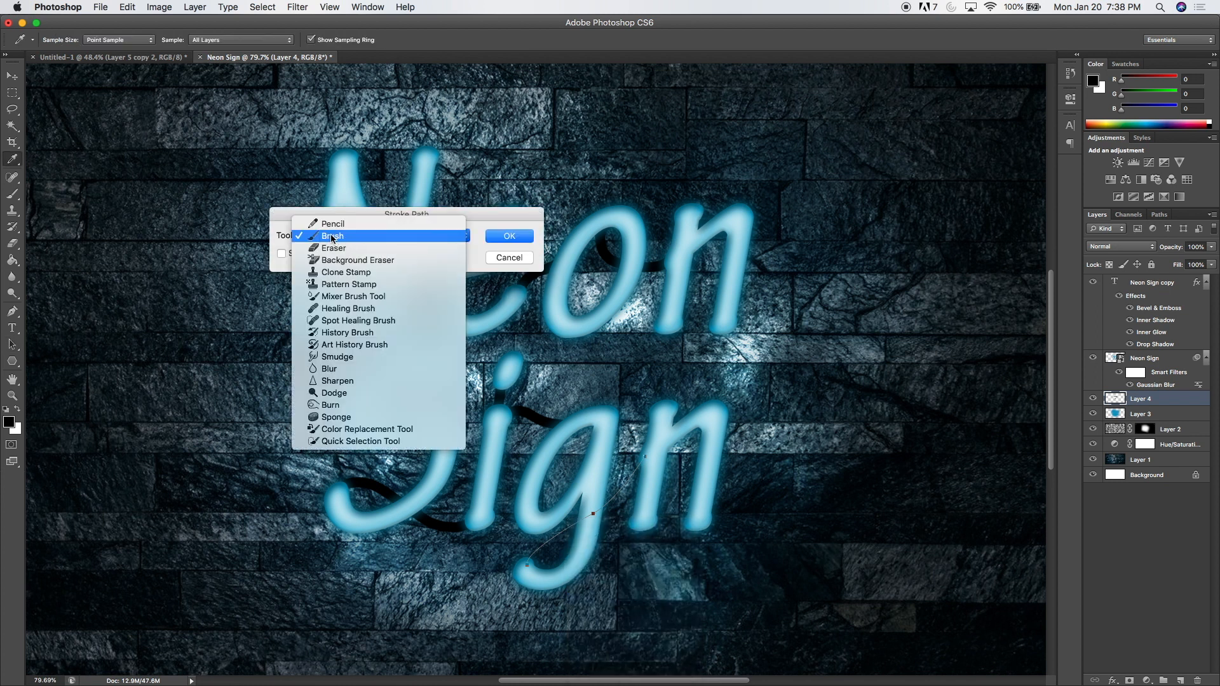
{"action": "left_click", "coordinate": [334, 237]}
{"action": "left_click", "coordinate": [502, 236]}
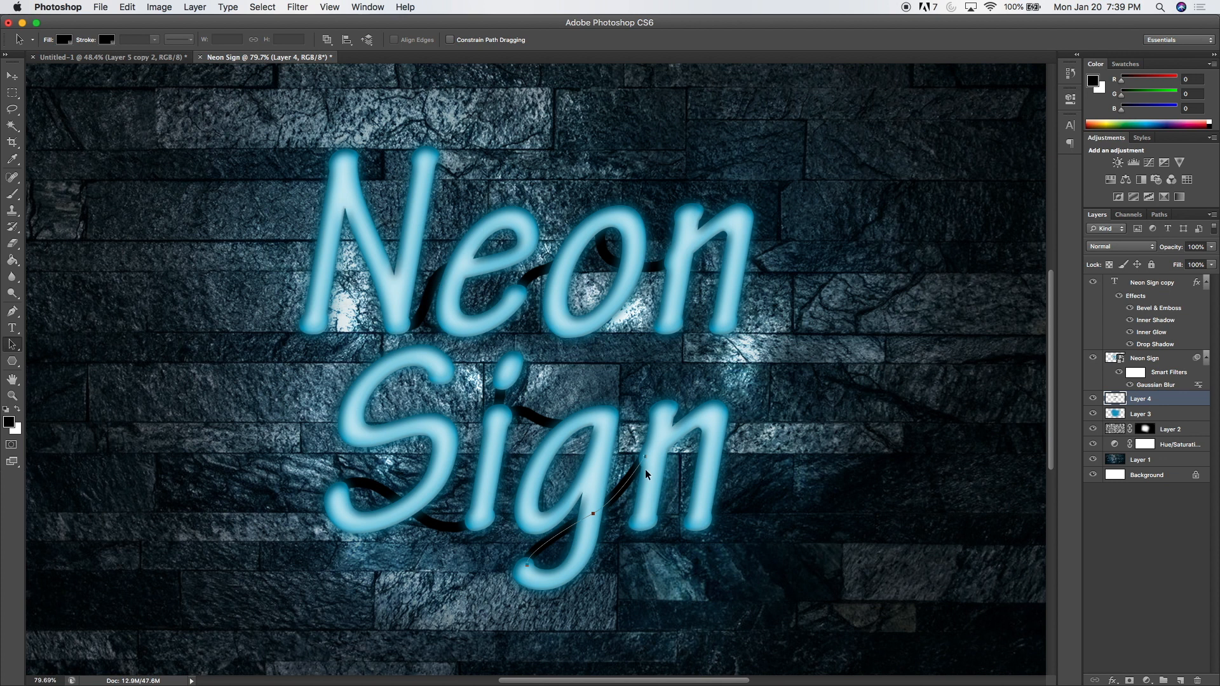
{"action": "key", "text": "Return"}
Add a Bevel & Emboss effect to the cable layer with 282% depth, direction Down and 16 px soften.
{"action": "double_click", "coordinate": [1193, 399]}
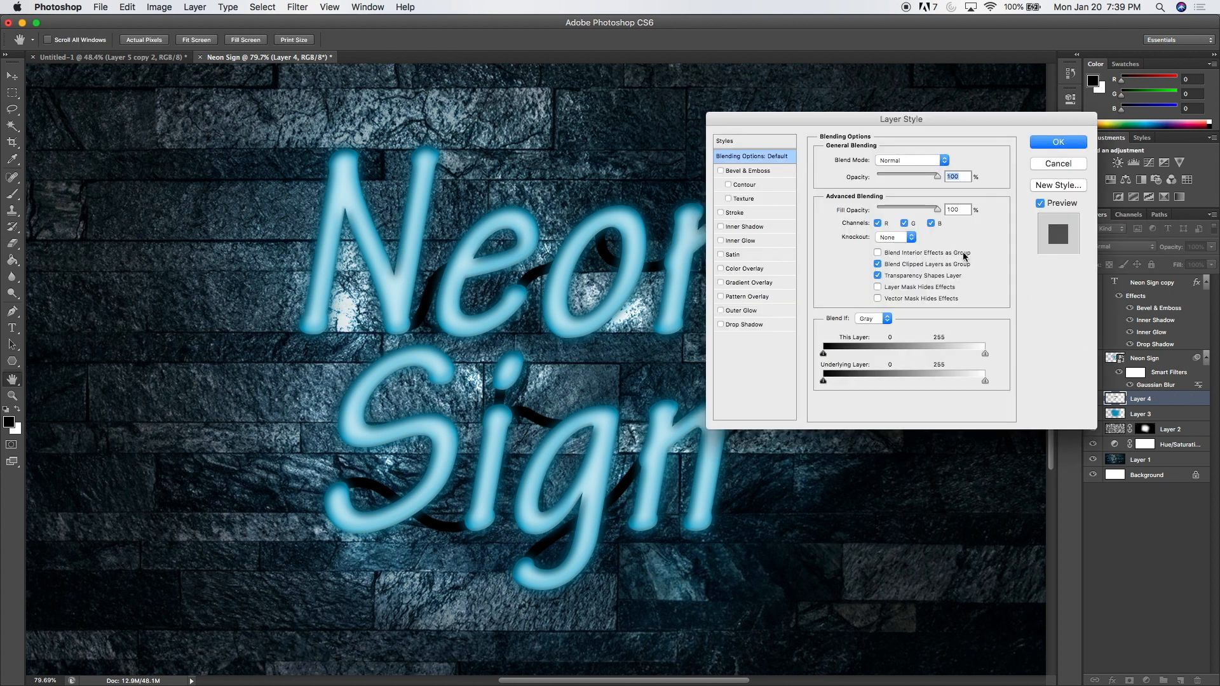
{"action": "left_click", "coordinate": [753, 172]}
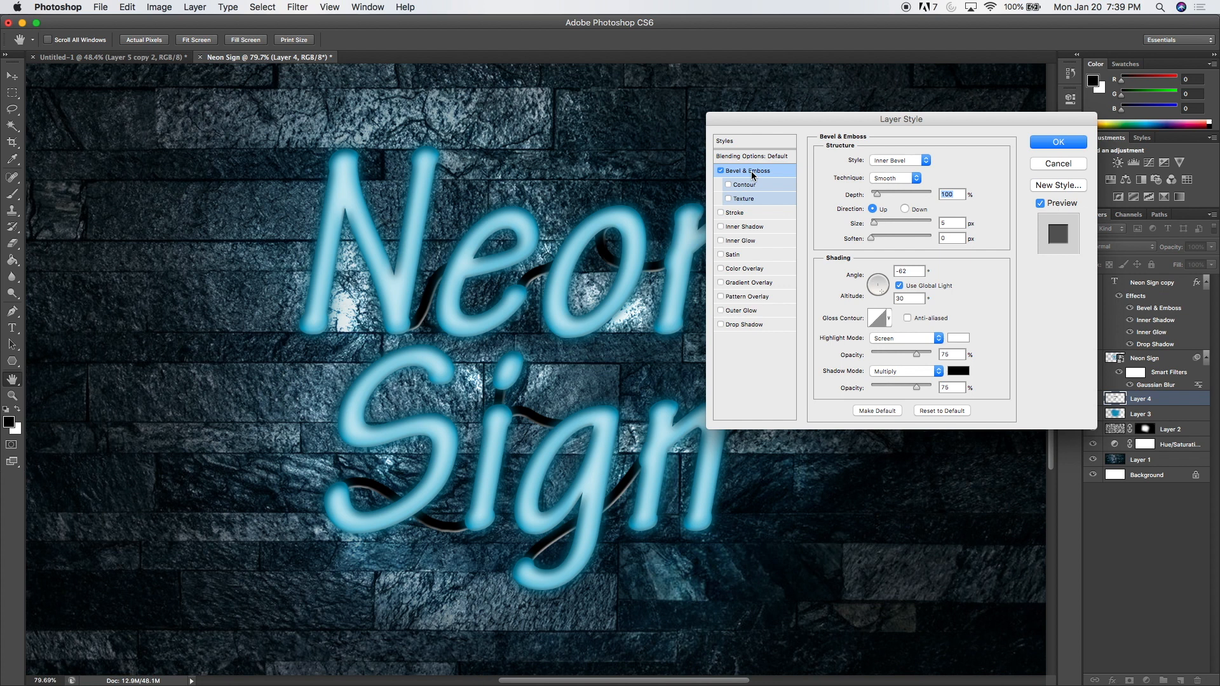
{"action": "left_click_drag", "start_coordinate": [877, 194], "coordinate": [884, 200]}
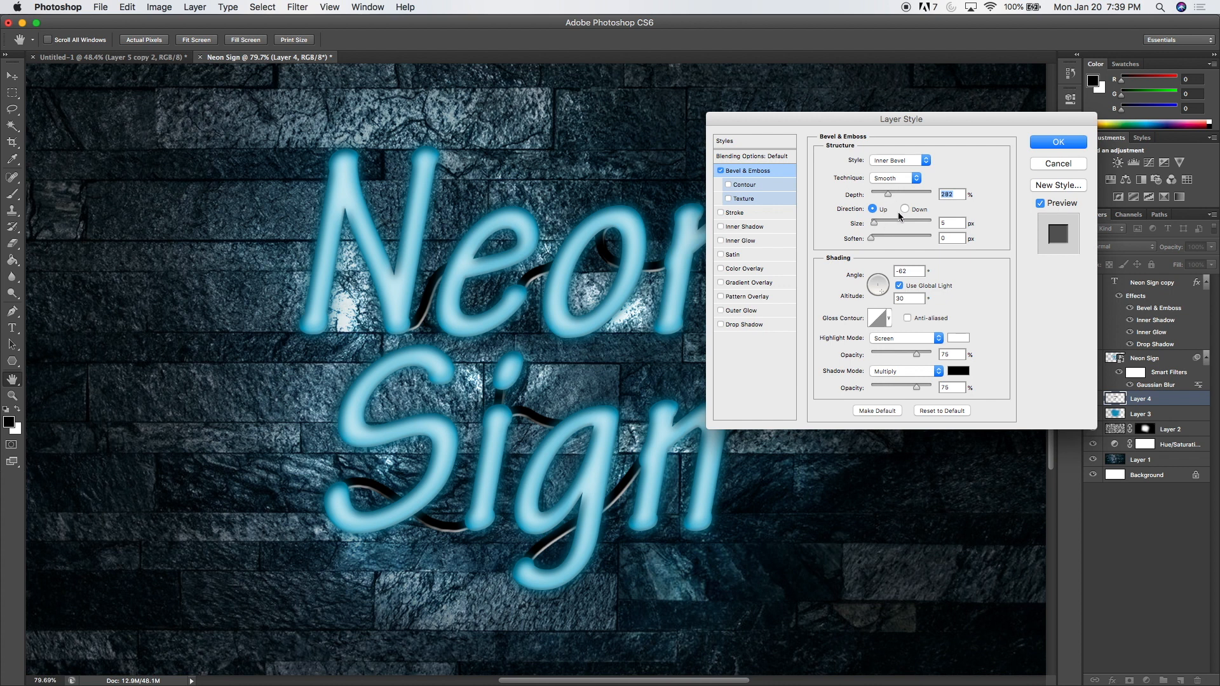
{"action": "left_click", "coordinate": [905, 209]}
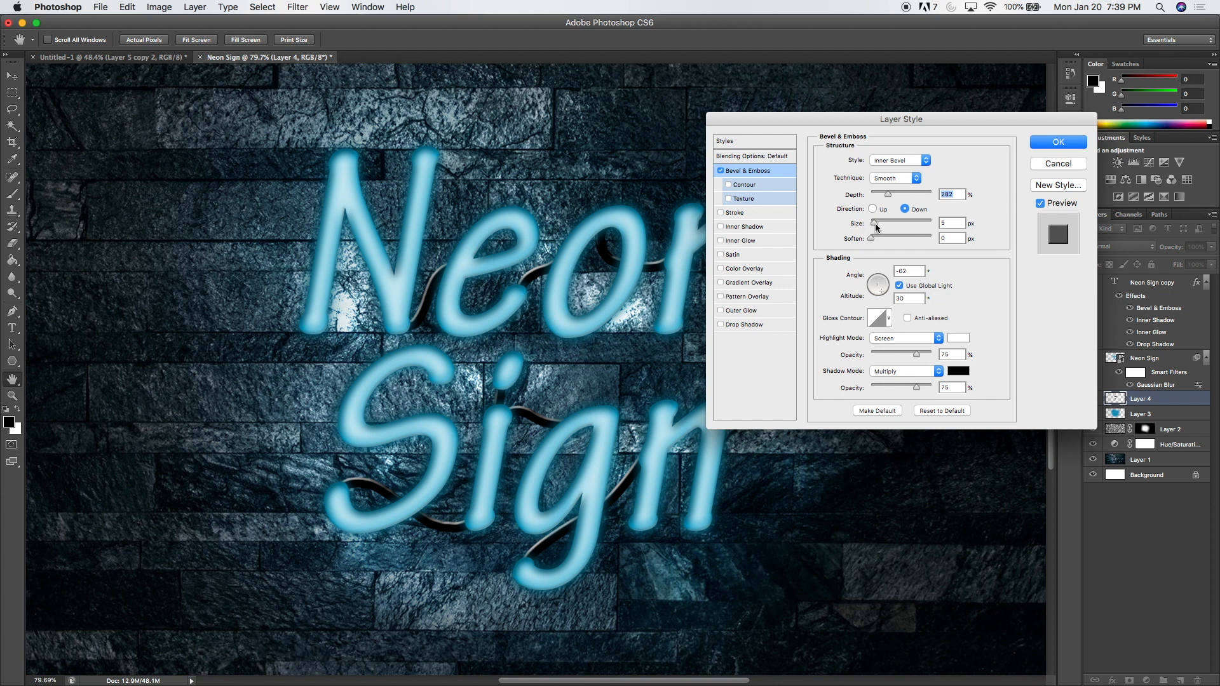
{"action": "left_click_drag", "start_coordinate": [872, 240], "coordinate": [940, 246]}
{"action": "left_click", "coordinate": [1042, 145]}
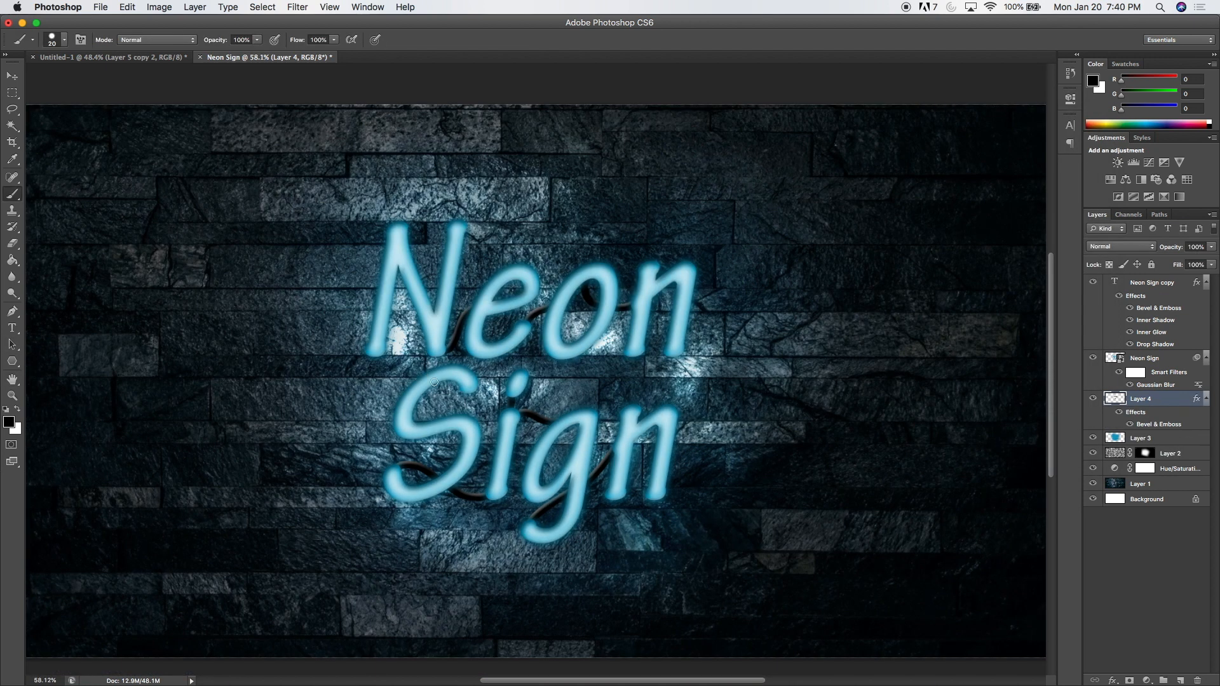
Paint a black cable on Layer 4 from the upper end of the S to the lower left foot of the N.
{"action": "scroll", "coordinate": [434, 382], "scroll_direction": "up", "scroll_amount": 5}
{"action": "mouse_move", "coordinate": [501, 395]}
{"action": "left_mouse_down"}
{"action": "mouse_move", "coordinate": [448, 399]}
{"action": "mouse_move", "coordinate": [404, 358]}
{"action": "mouse_move", "coordinate": [335, 325]}
{"action": "left_mouse_up"}
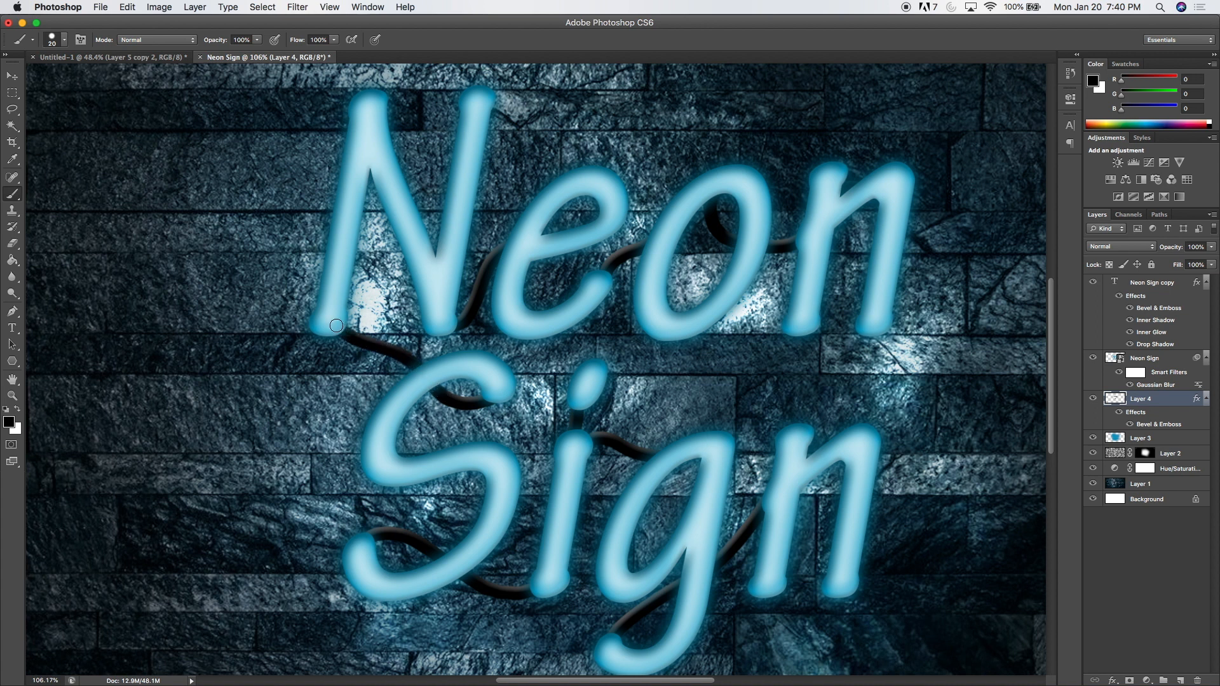
{"action": "scroll", "coordinate": [354, 352], "scroll_direction": "up", "scroll_amount": 1}
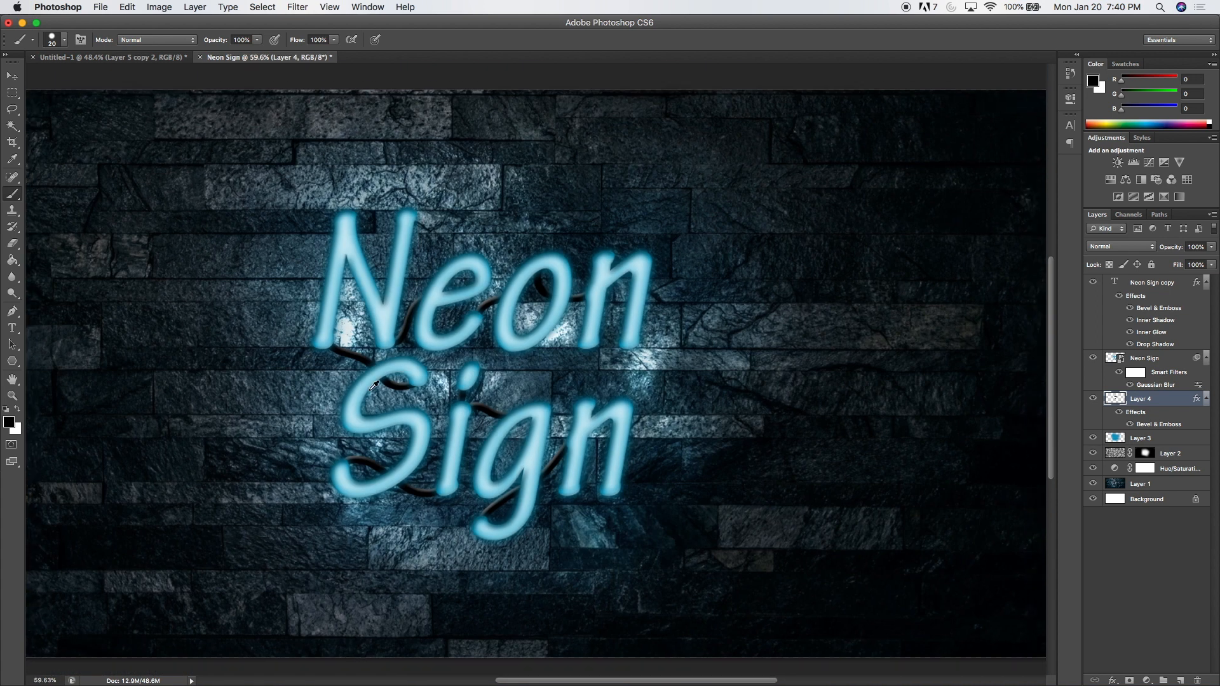